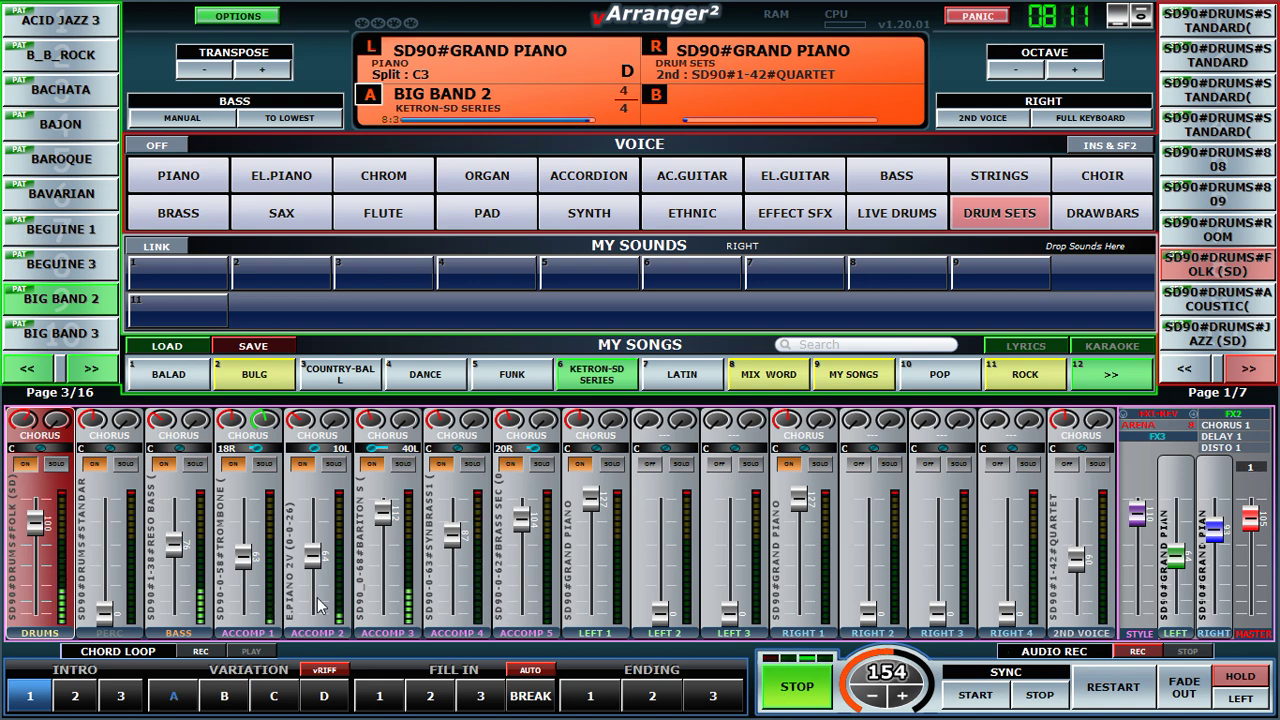
Select the bass channel and briefly solo it to hear it on its own.
{"action": "left_click", "coordinate": [170, 581]}
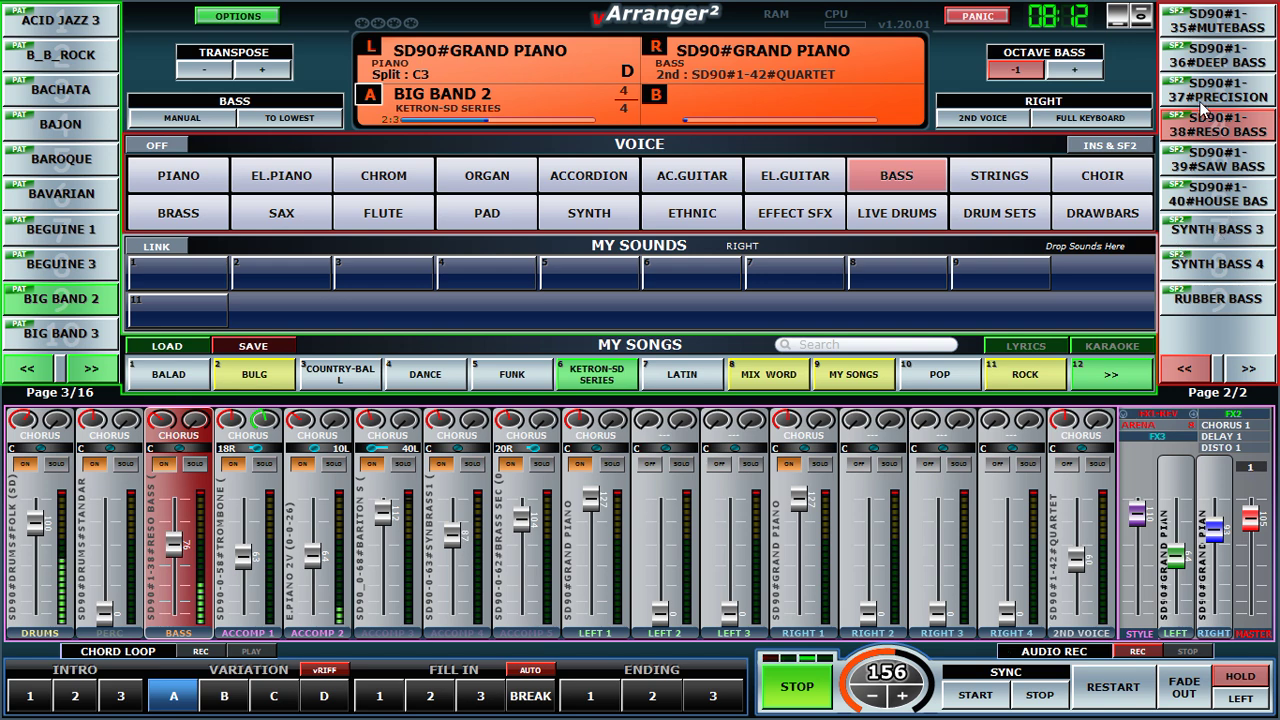
{"action": "left_click", "coordinate": [195, 465]}
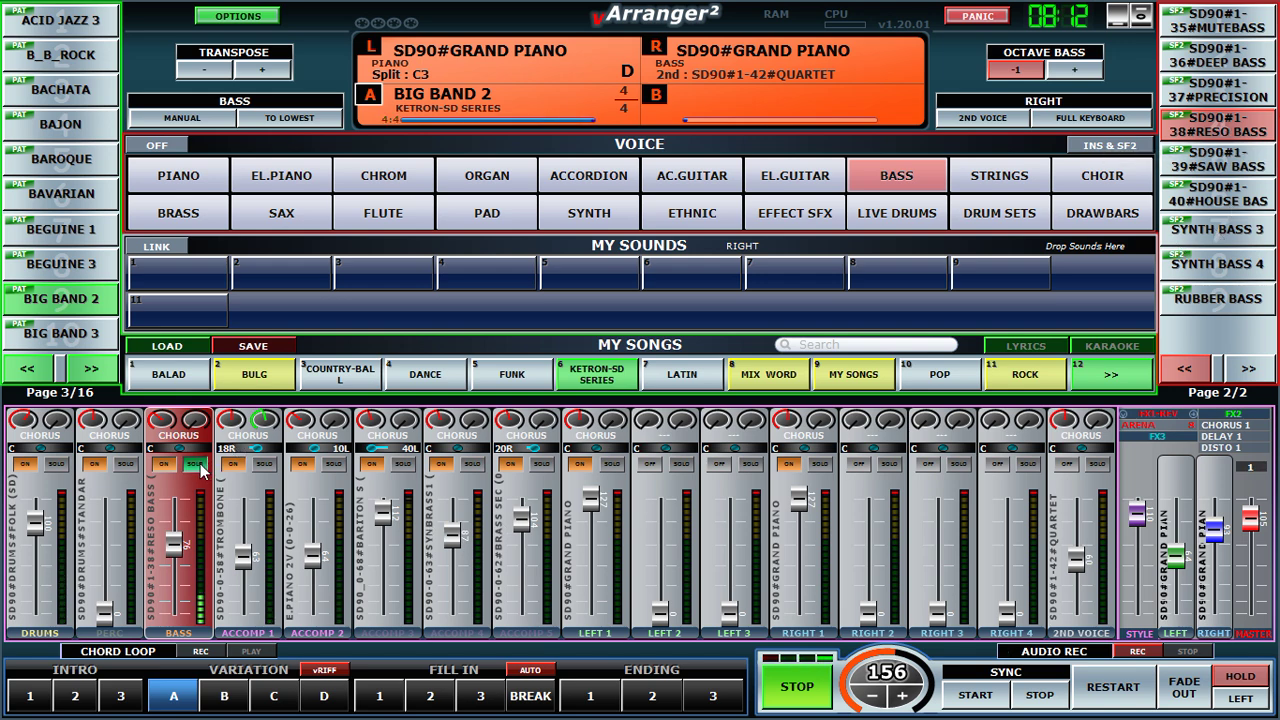
{"action": "left_click", "coordinate": [197, 466]}
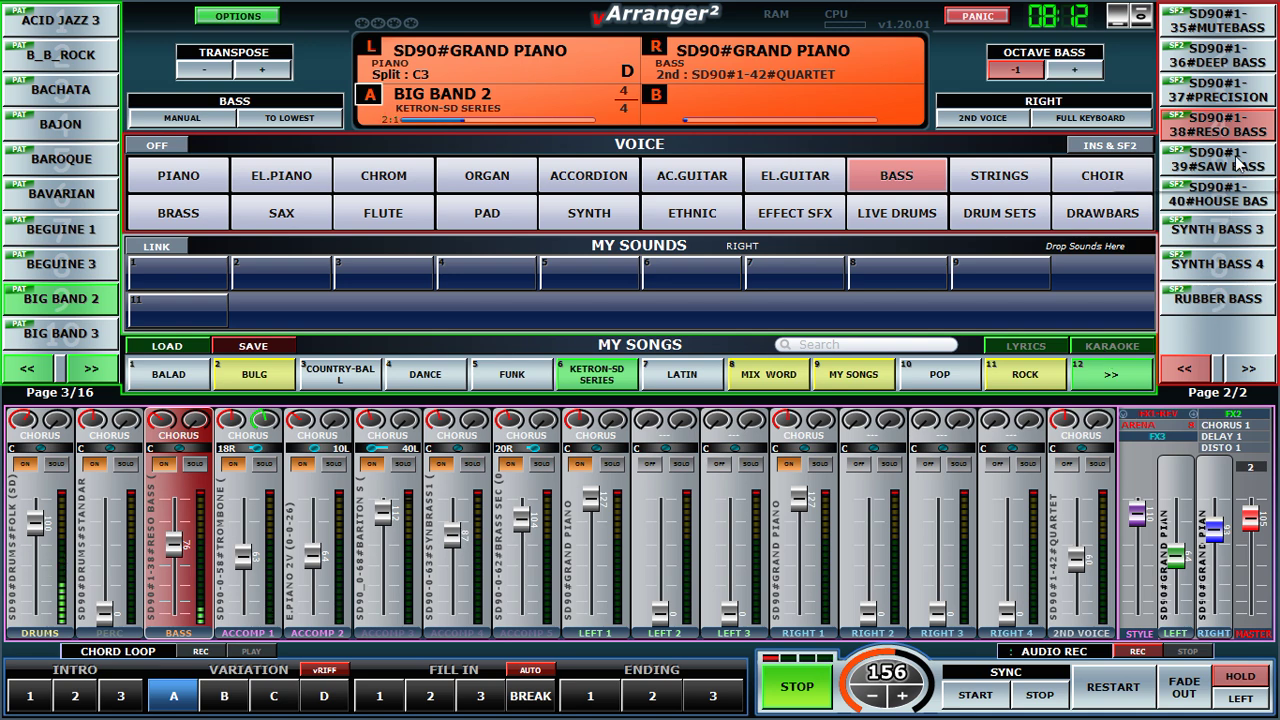
Try the SD90 House Bass and Precision sounds on the bass channel, then restore SD90#1-38#Reso Bass.
{"action": "left_click", "coordinate": [1222, 194]}
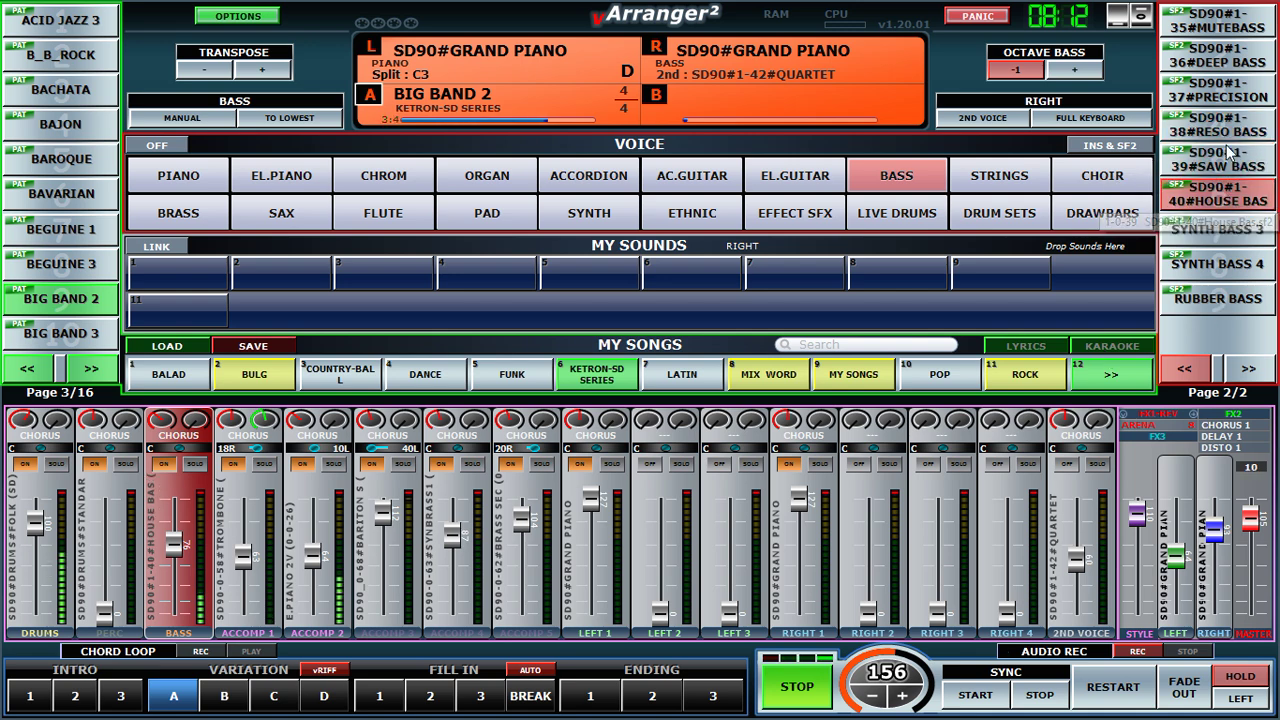
{"action": "left_click", "coordinate": [1238, 98]}
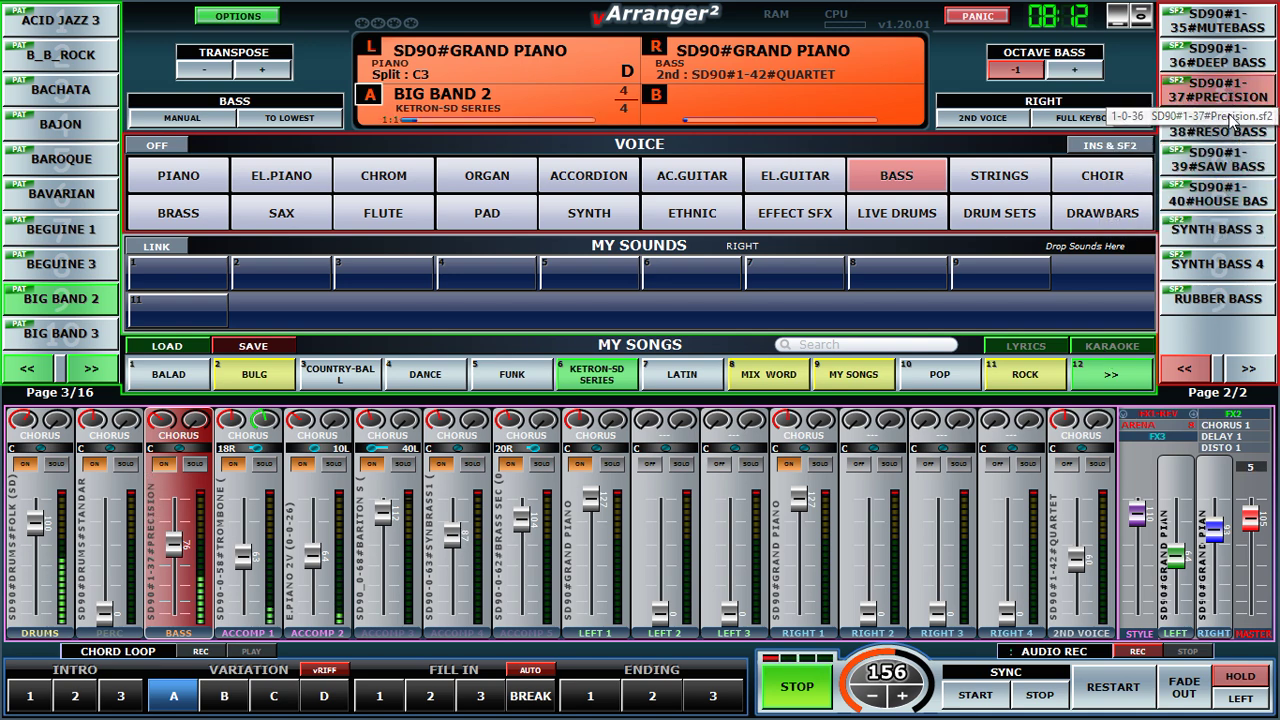
{"action": "left_click", "coordinate": [1230, 135]}
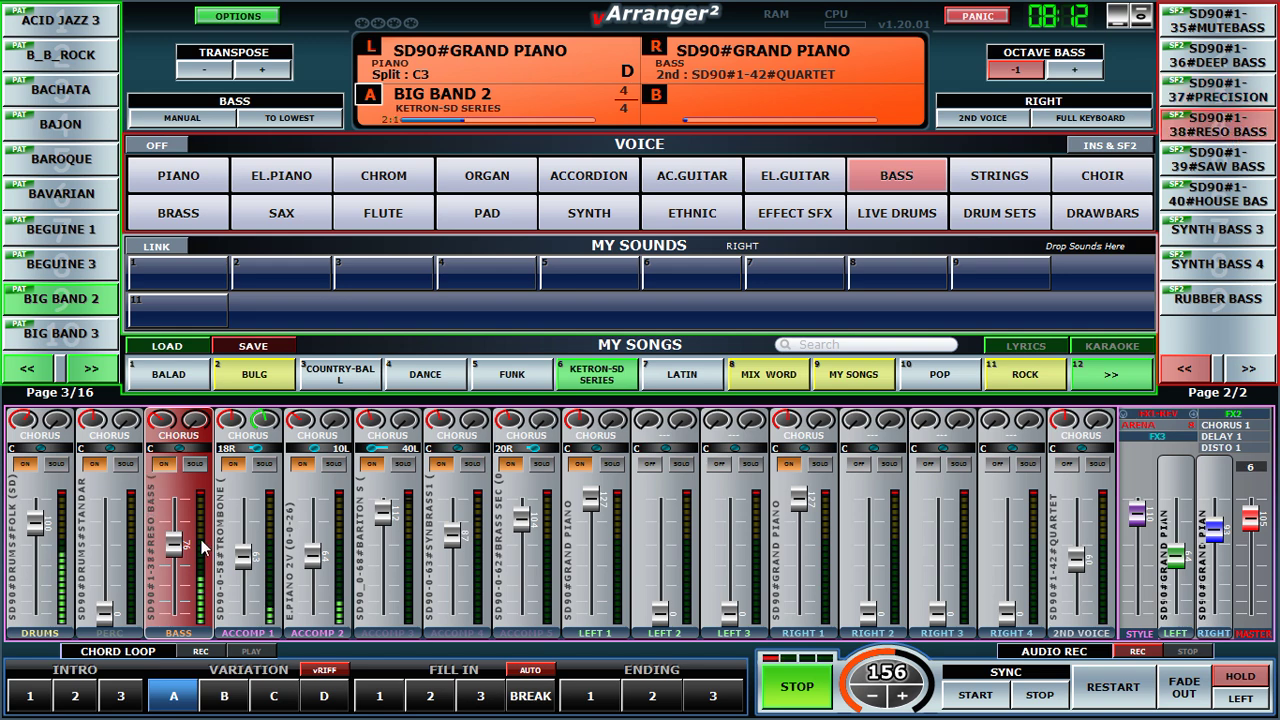
Audition the SD90 809 and 808 kits on the drums channel, testing them with Variation A and Fill In 1.
{"action": "left_click", "coordinate": [40, 588]}
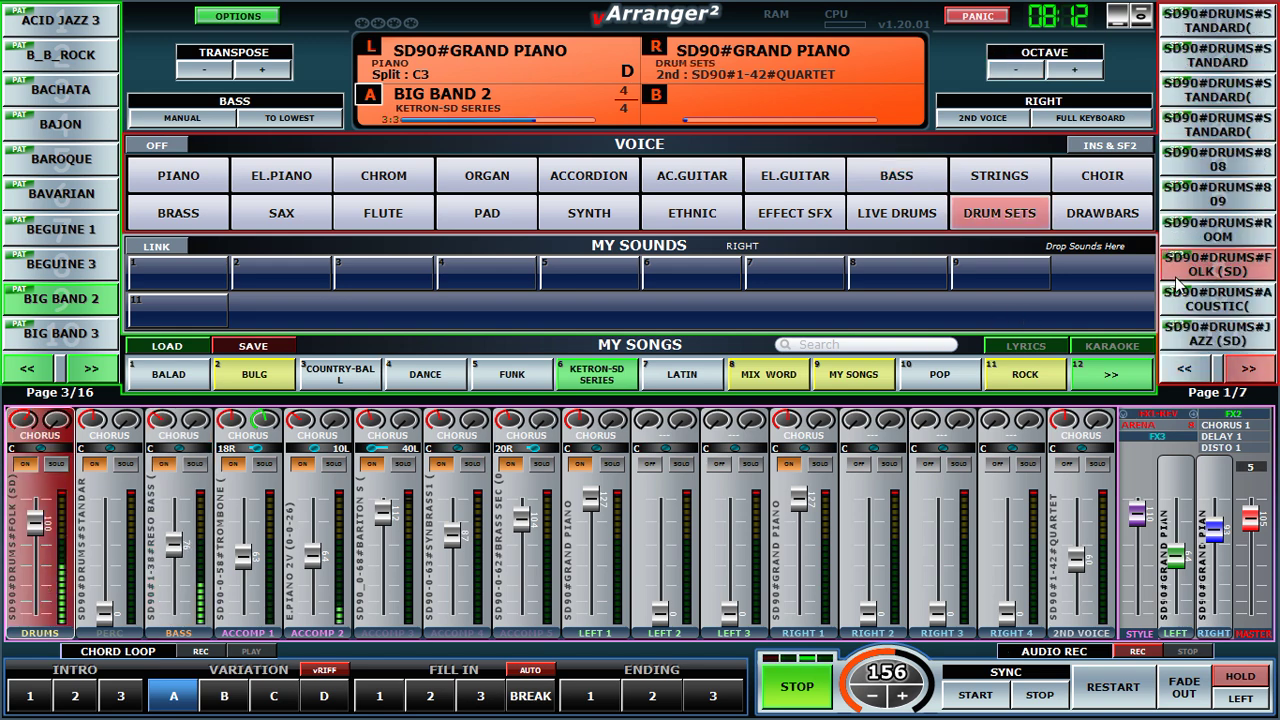
{"action": "left_click", "coordinate": [1233, 200]}
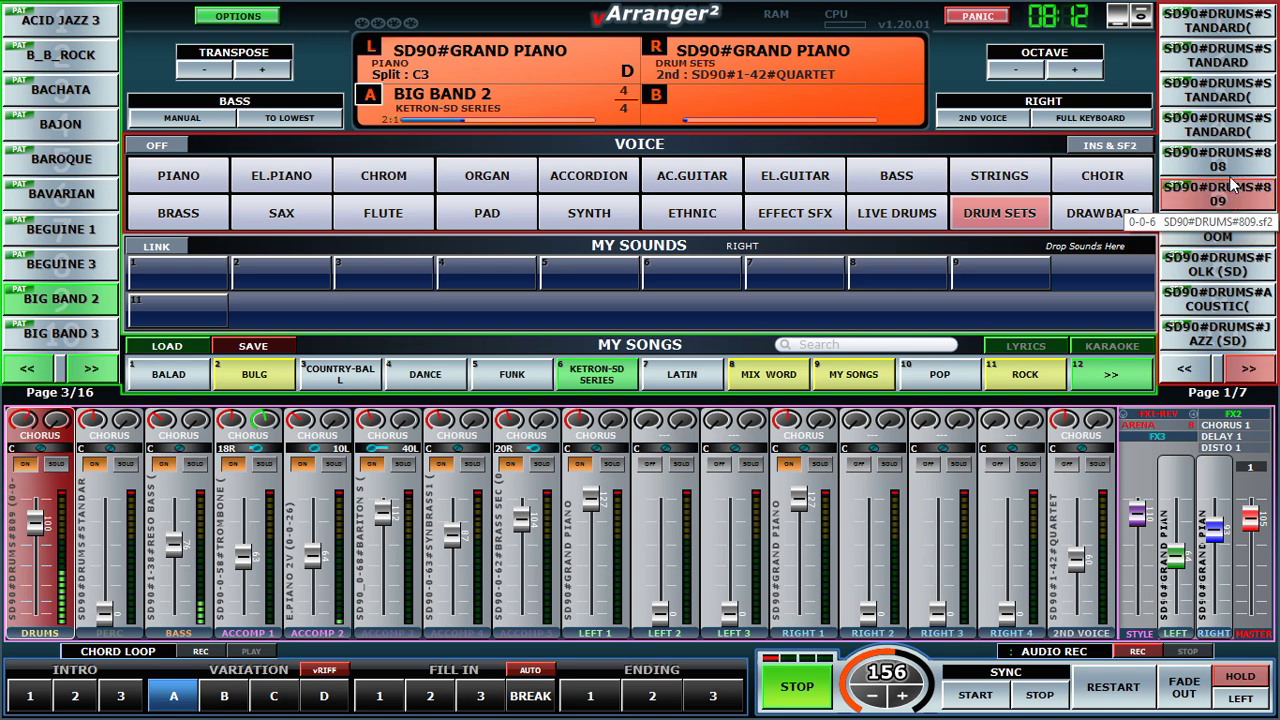
{"action": "left_click", "coordinate": [1233, 168]}
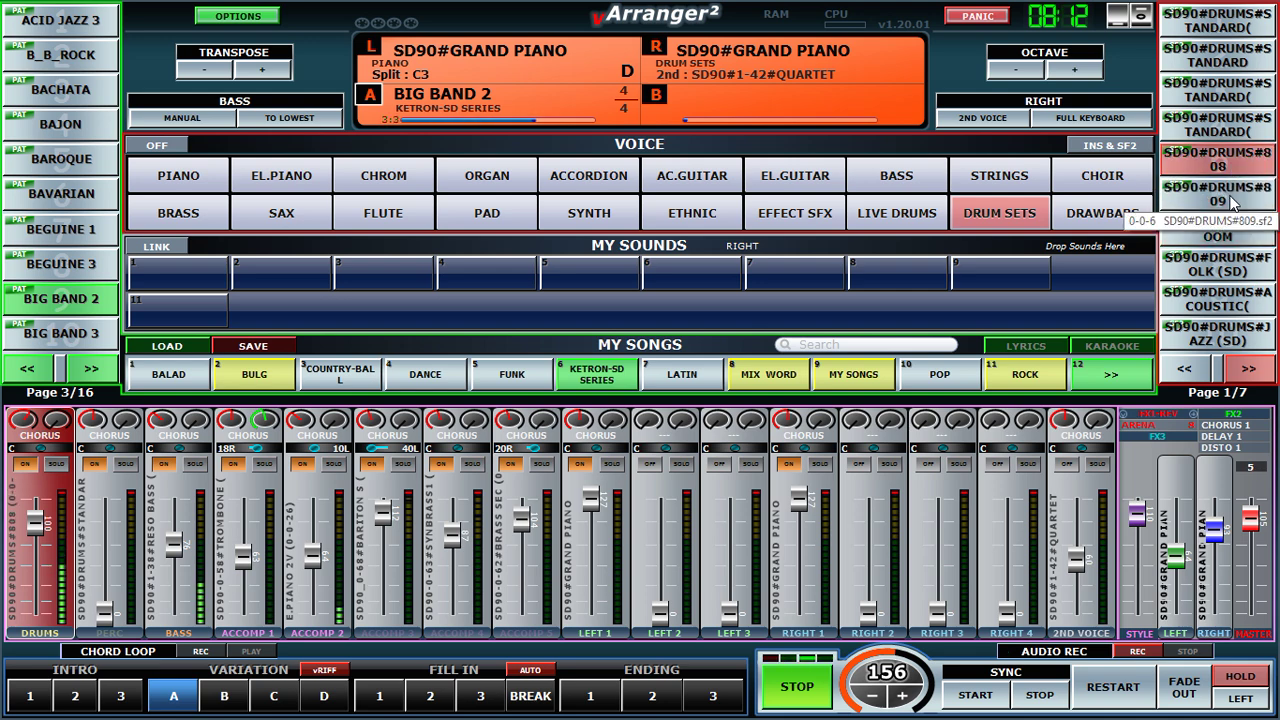
{"action": "left_click", "coordinate": [1233, 198]}
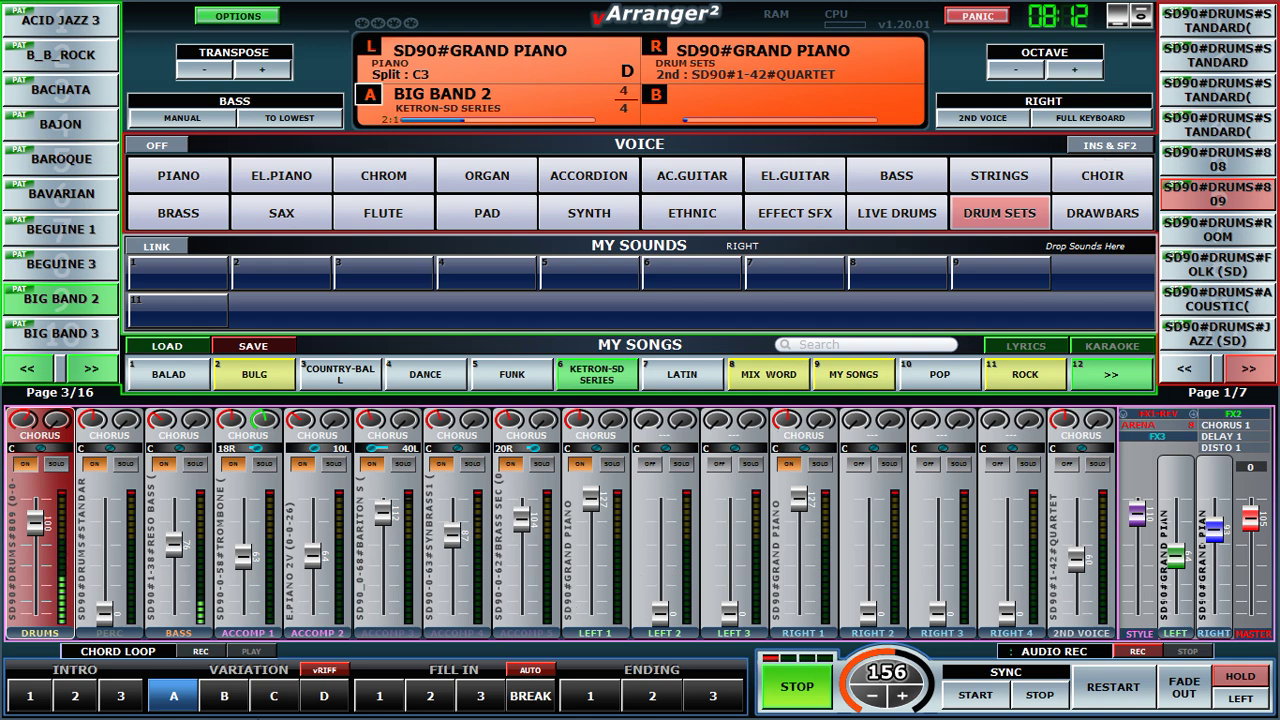
{"action": "left_click", "coordinate": [176, 698]}
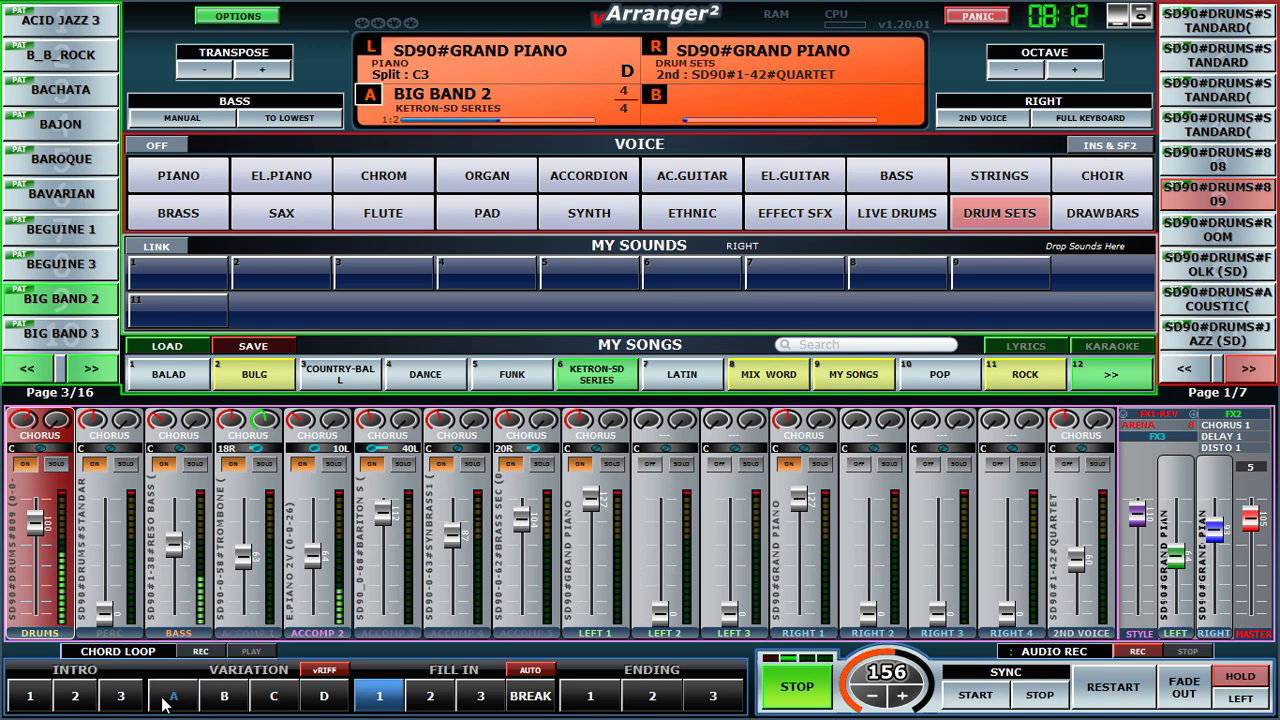
{"action": "left_click", "coordinate": [1232, 168]}
{"action": "left_click", "coordinate": [382, 698]}
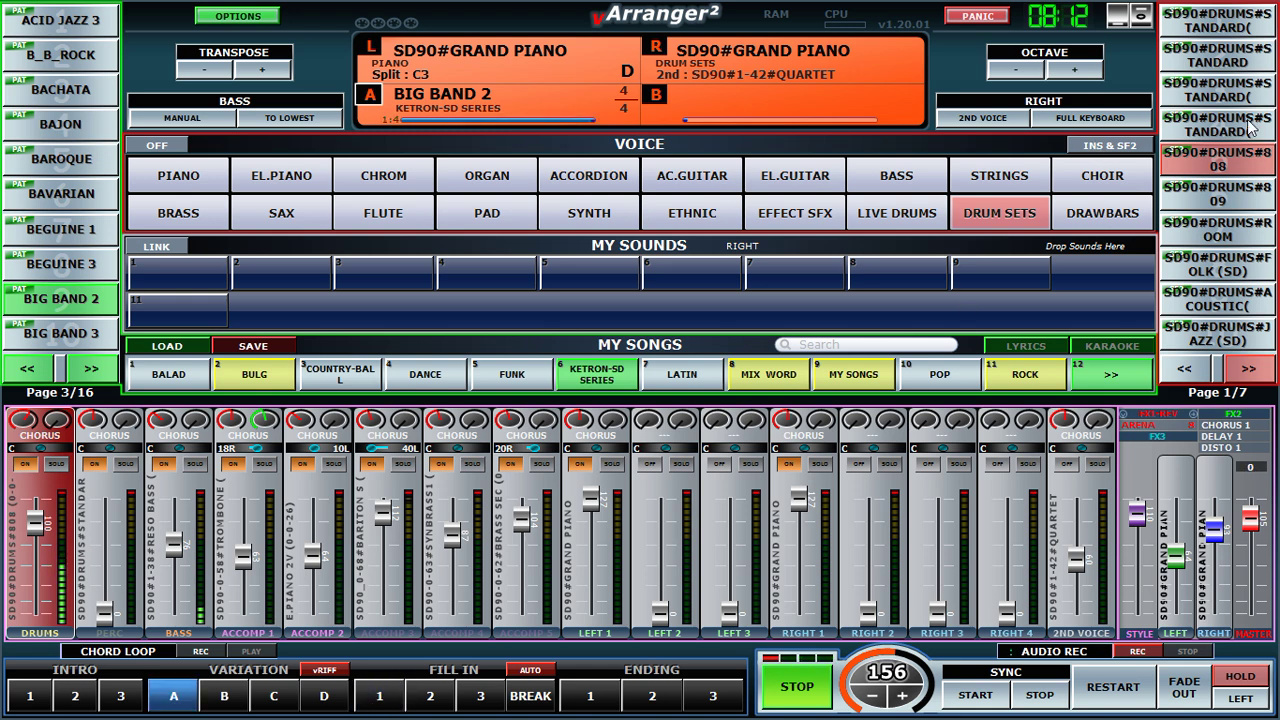
Try the fourth SD90 Standard kit on the drums channel, playing it through Fill In 1, Variation B and Intro 2.
{"action": "left_click", "coordinate": [1250, 124]}
{"action": "left_click", "coordinate": [381, 697]}
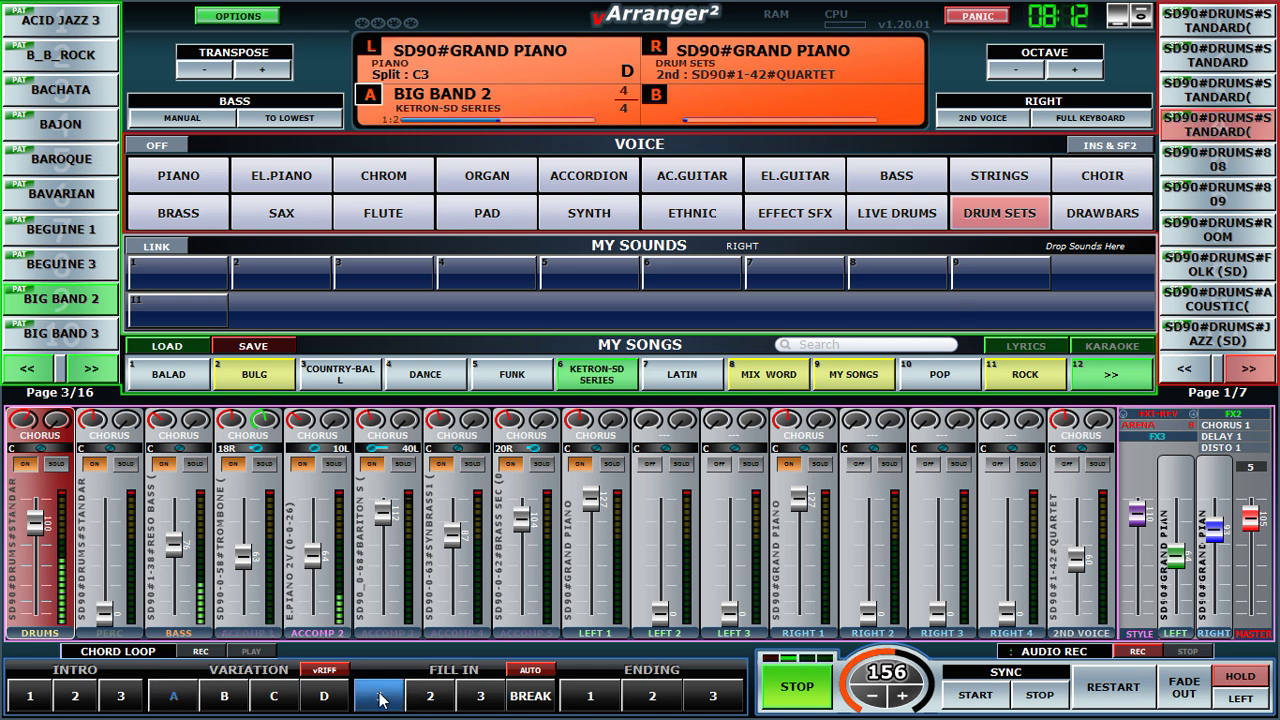
{"action": "left_click", "coordinate": [230, 705]}
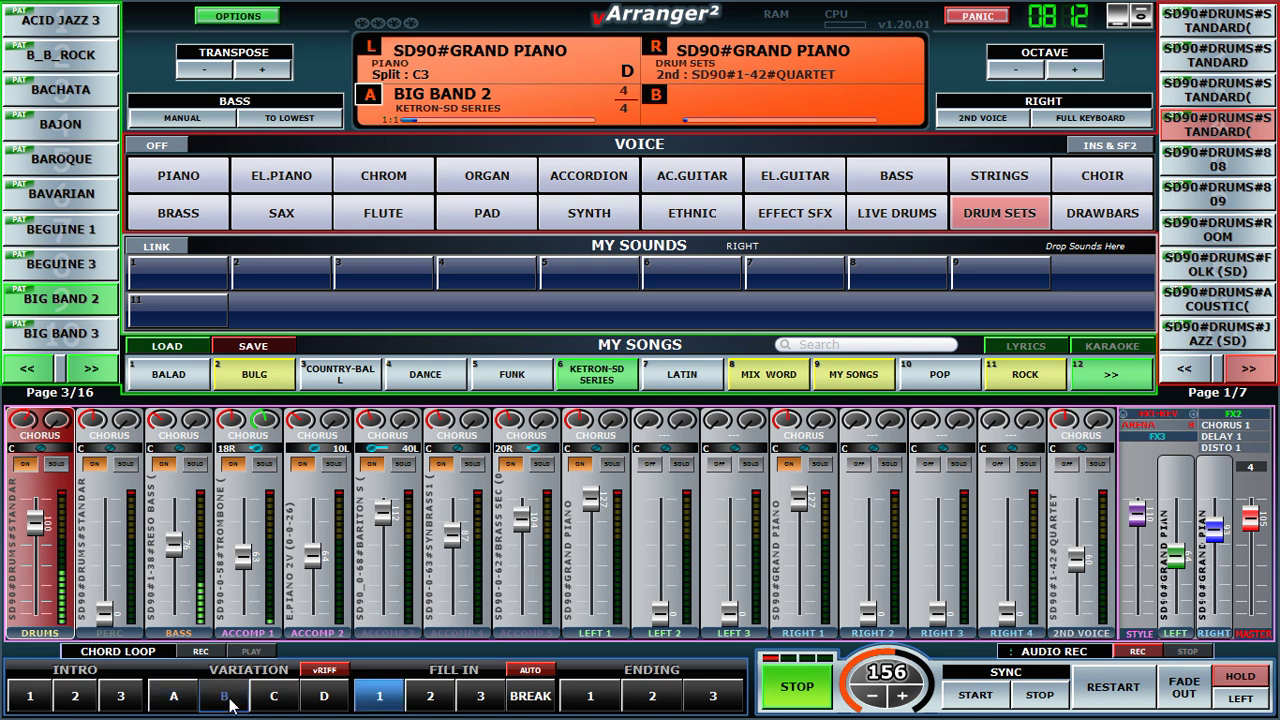
{"action": "left_click", "coordinate": [84, 700]}
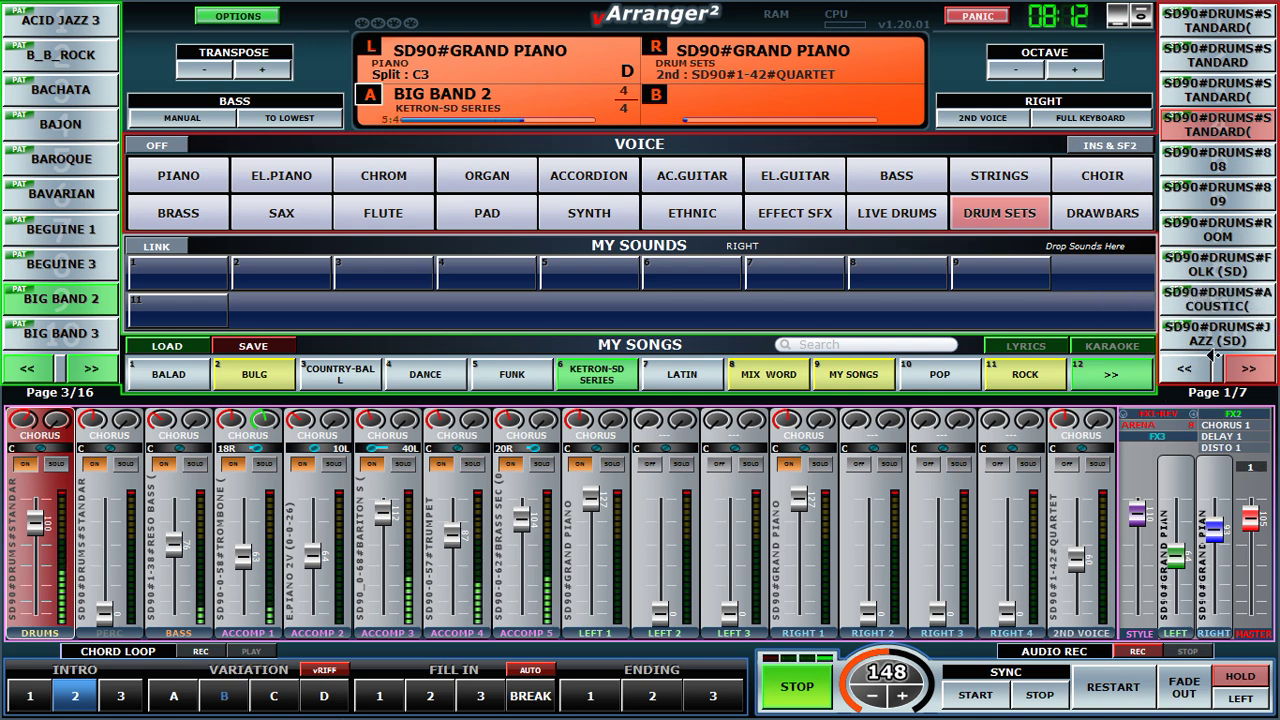
Browse the full drum kit list in a widened sound selector, audition the Acoustic kit and assign SD90#DRUMS#Jazz (SD) to the drums channel.
{"action": "left_click", "coordinate": [1110, 146]}
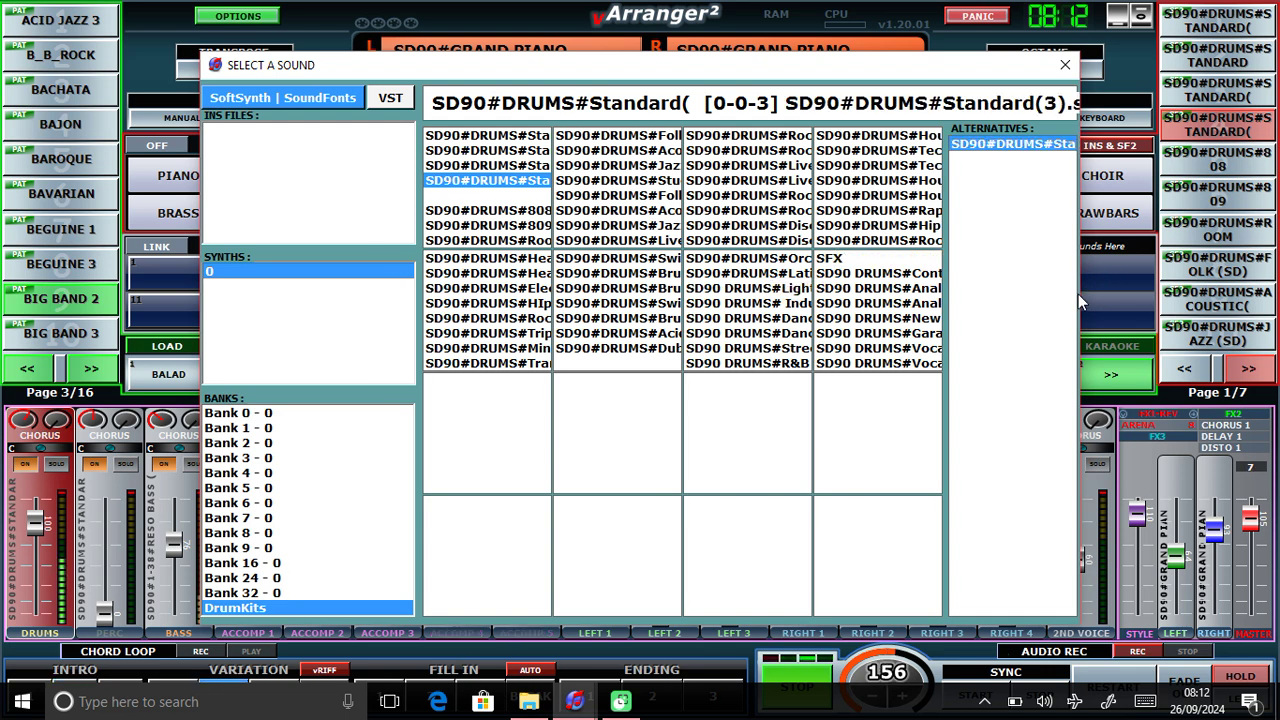
{"action": "left_click_drag", "start_coordinate": [1080, 293], "coordinate": [1228, 293]}
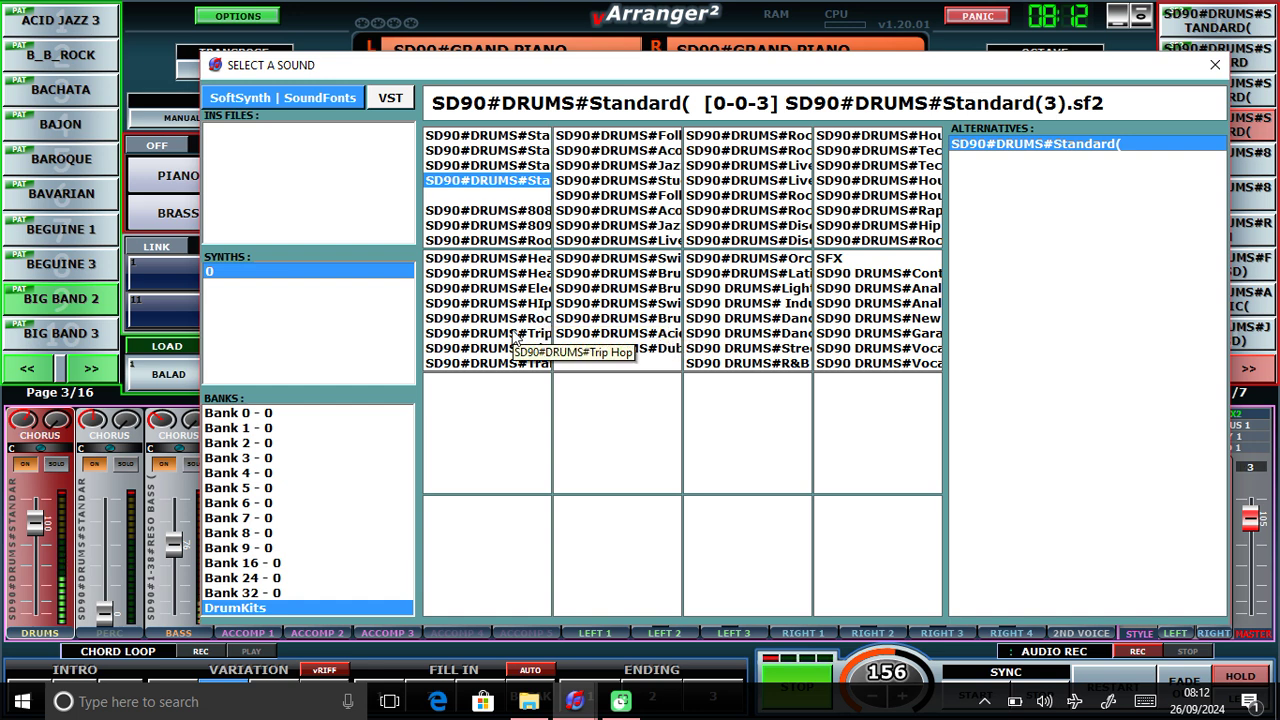
{"action": "left_click", "coordinate": [650, 151]}
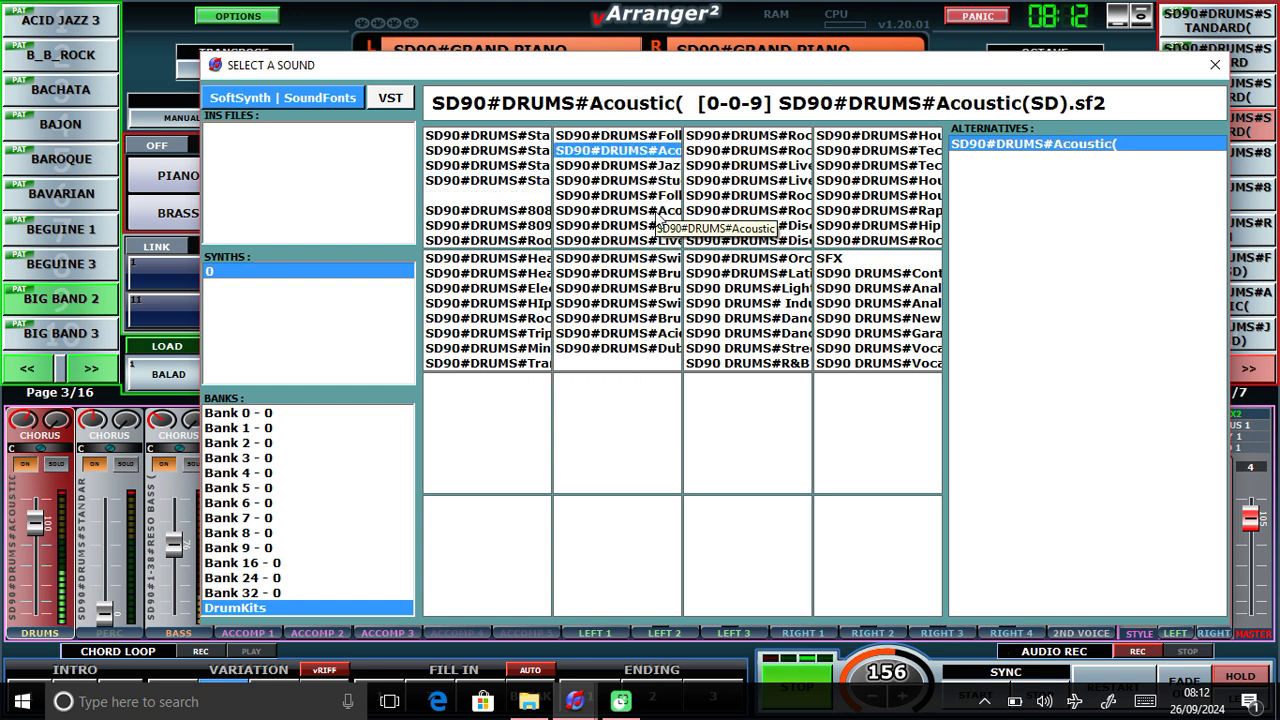
{"action": "left_click", "coordinate": [657, 195]}
{"action": "left_click", "coordinate": [657, 168]}
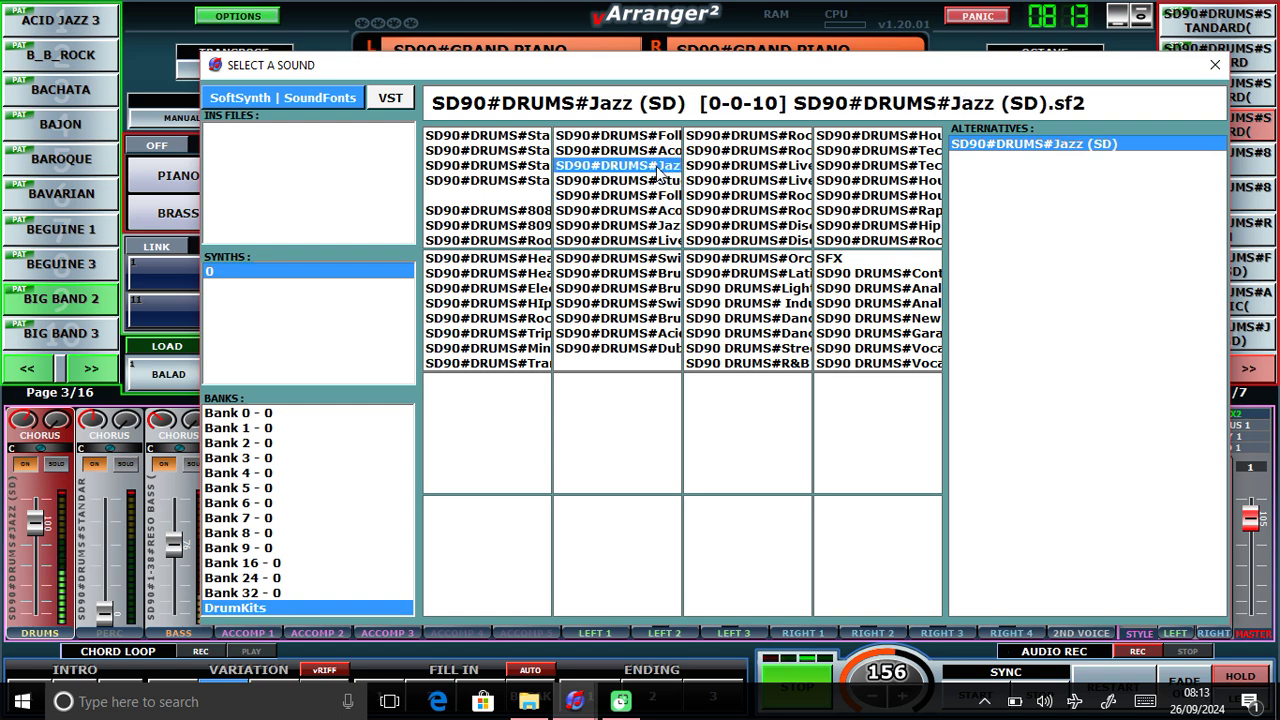
{"action": "double_click", "coordinate": [657, 168]}
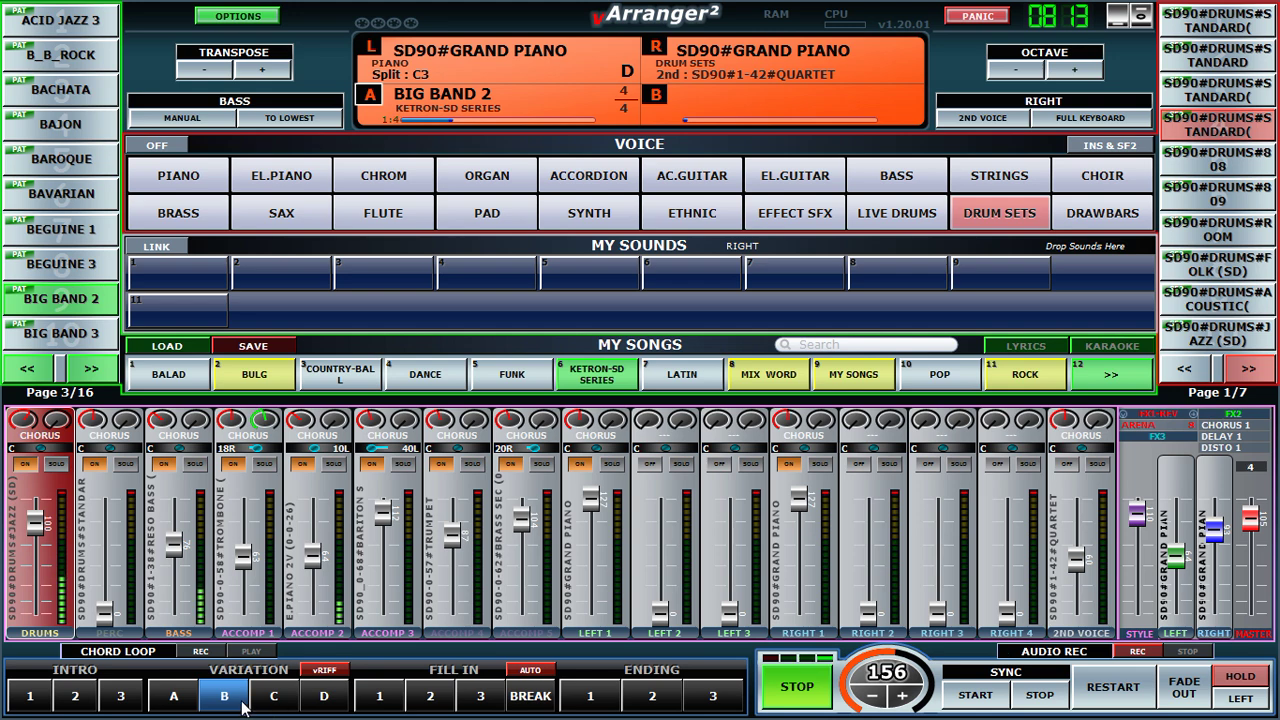
Play the Variation B fill and Intro 1, and view the drums channel's sound edit parameters.
{"action": "left_click", "coordinate": [240, 700]}
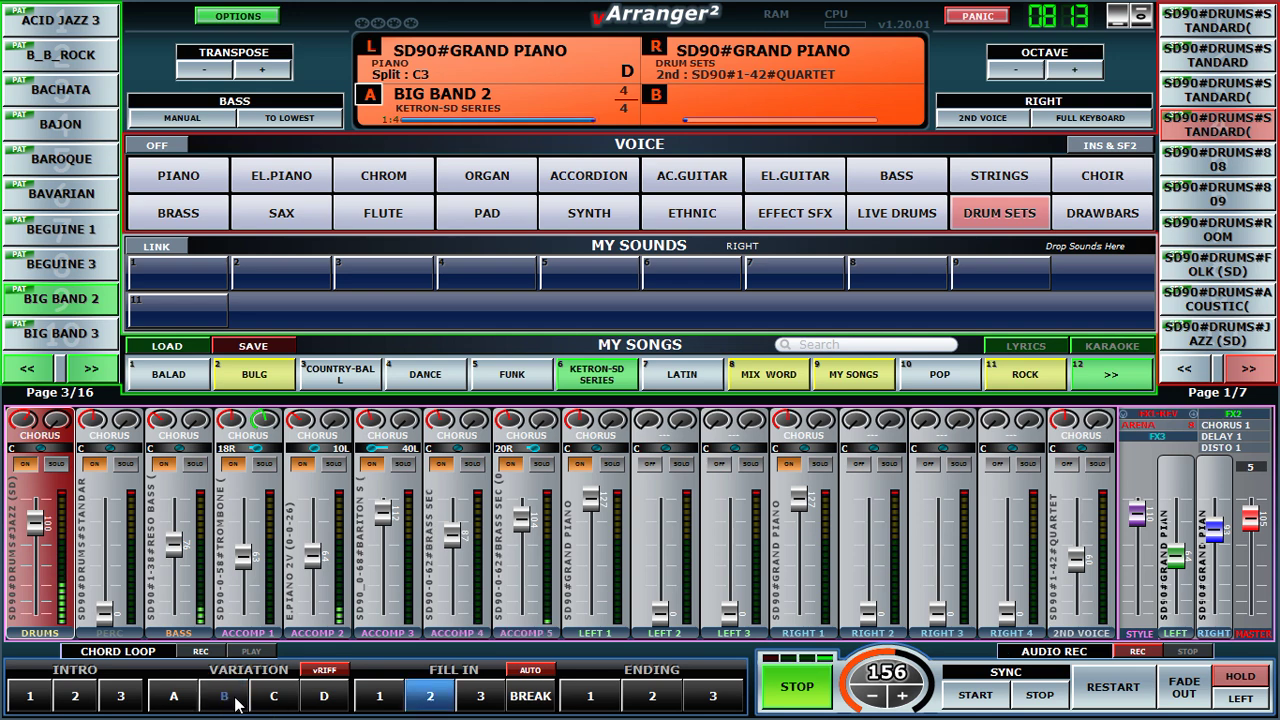
{"action": "left_click", "coordinate": [32, 700]}
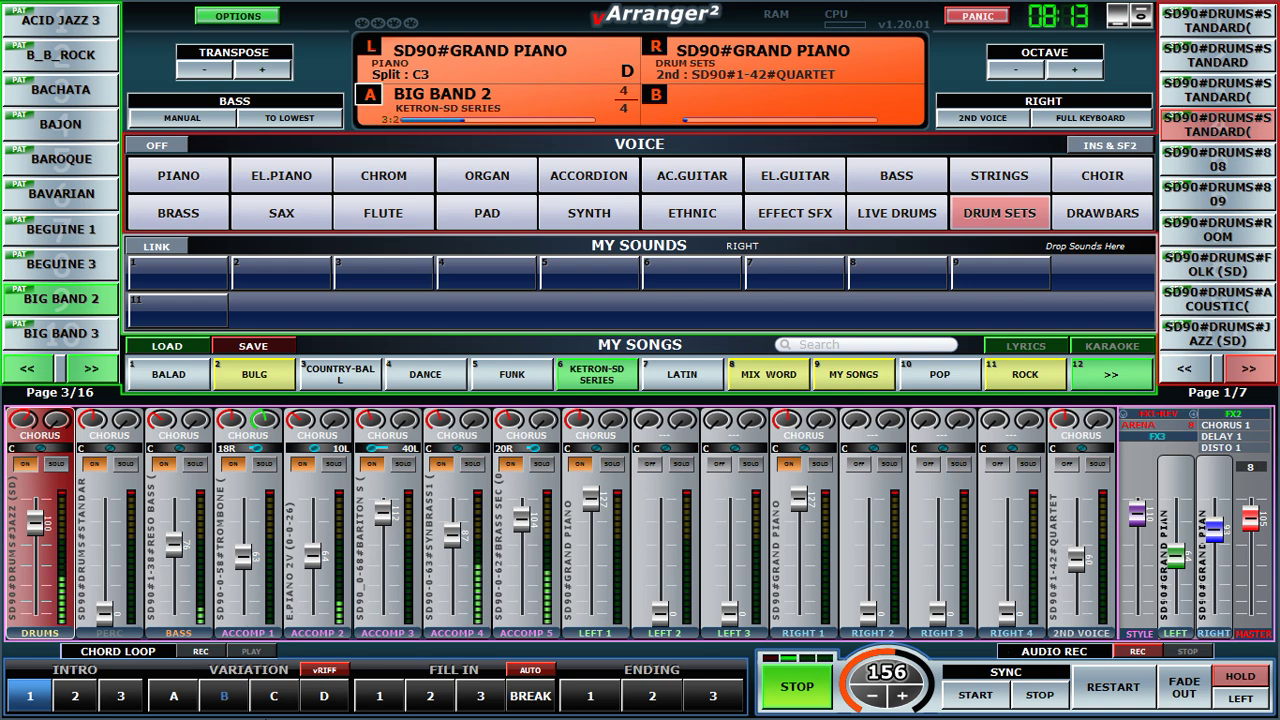
{"action": "right_click", "coordinate": [37, 577]}
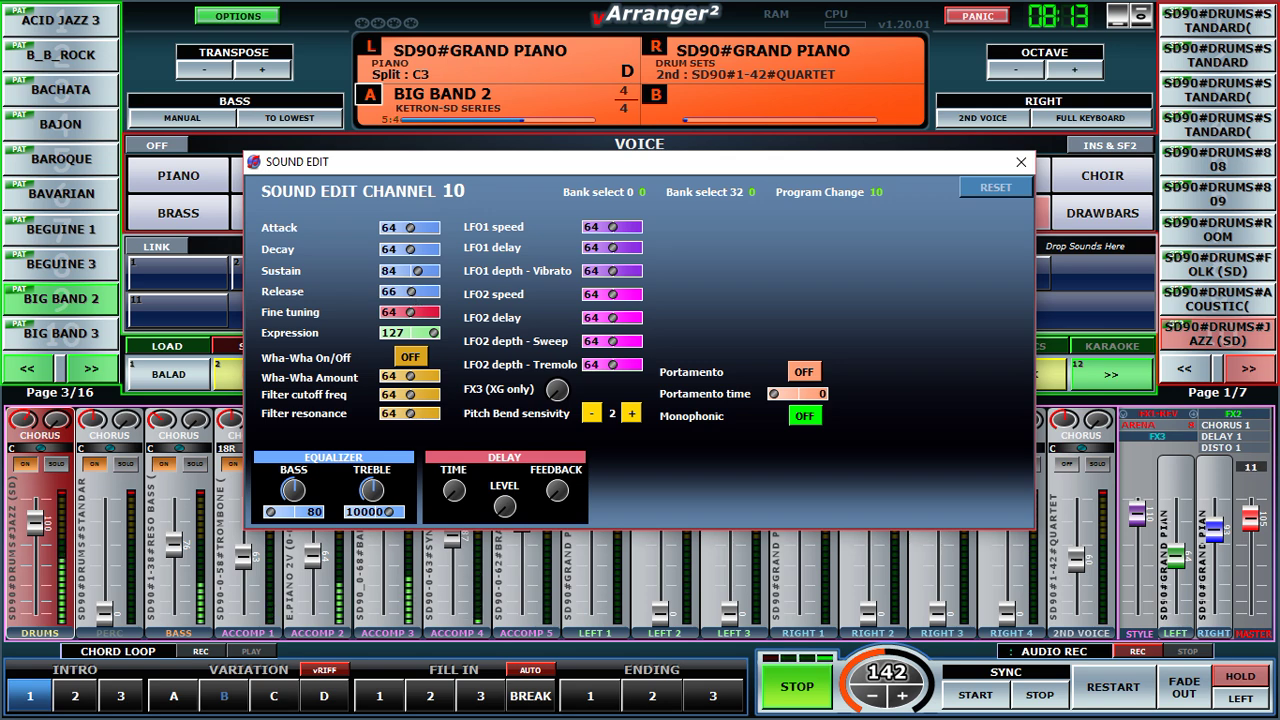
{"action": "left_click", "coordinate": [1021, 162]}
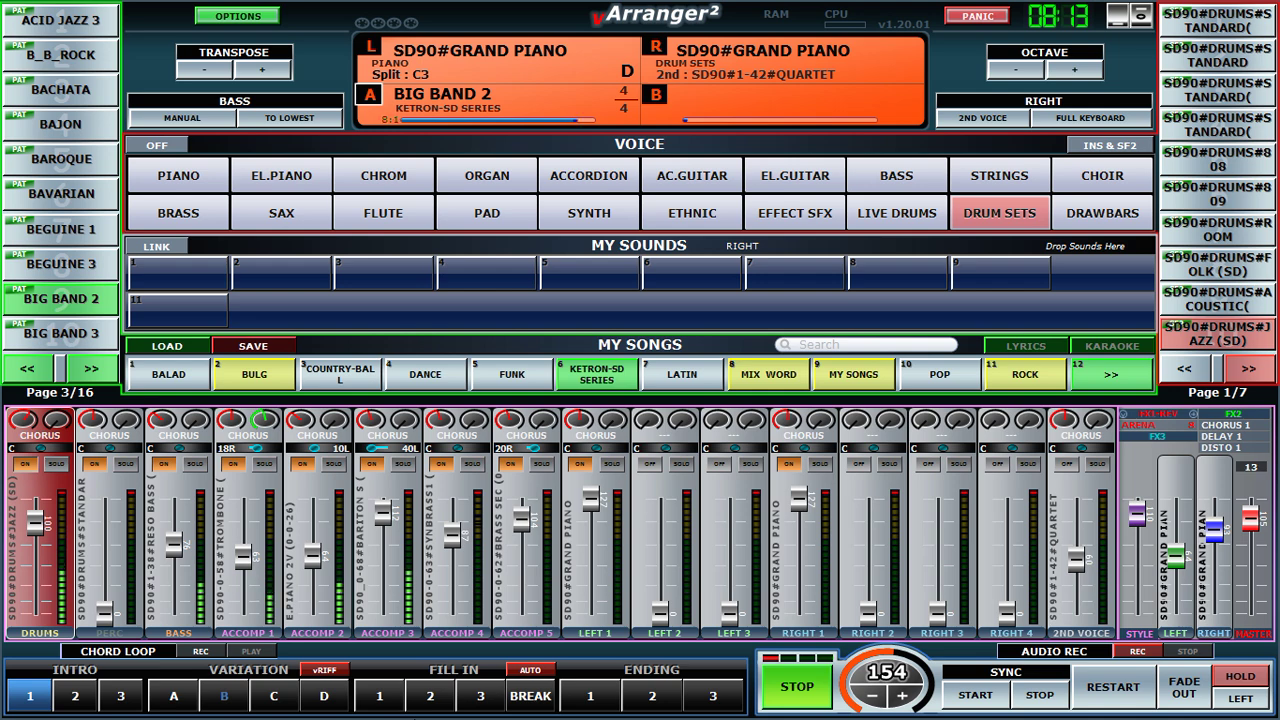
Play Variation C with Fill In 2 and Fill In 3, and return to Variation B.
{"action": "left_click", "coordinate": [275, 706]}
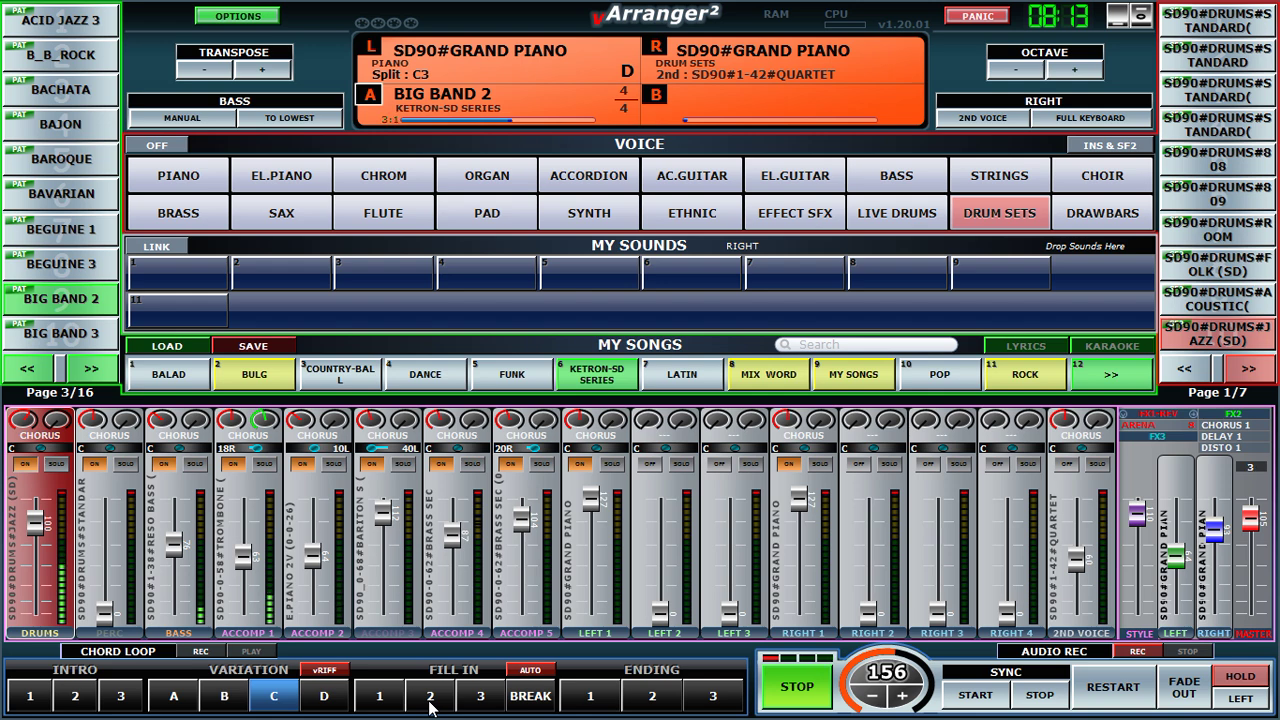
{"action": "left_click", "coordinate": [430, 700]}
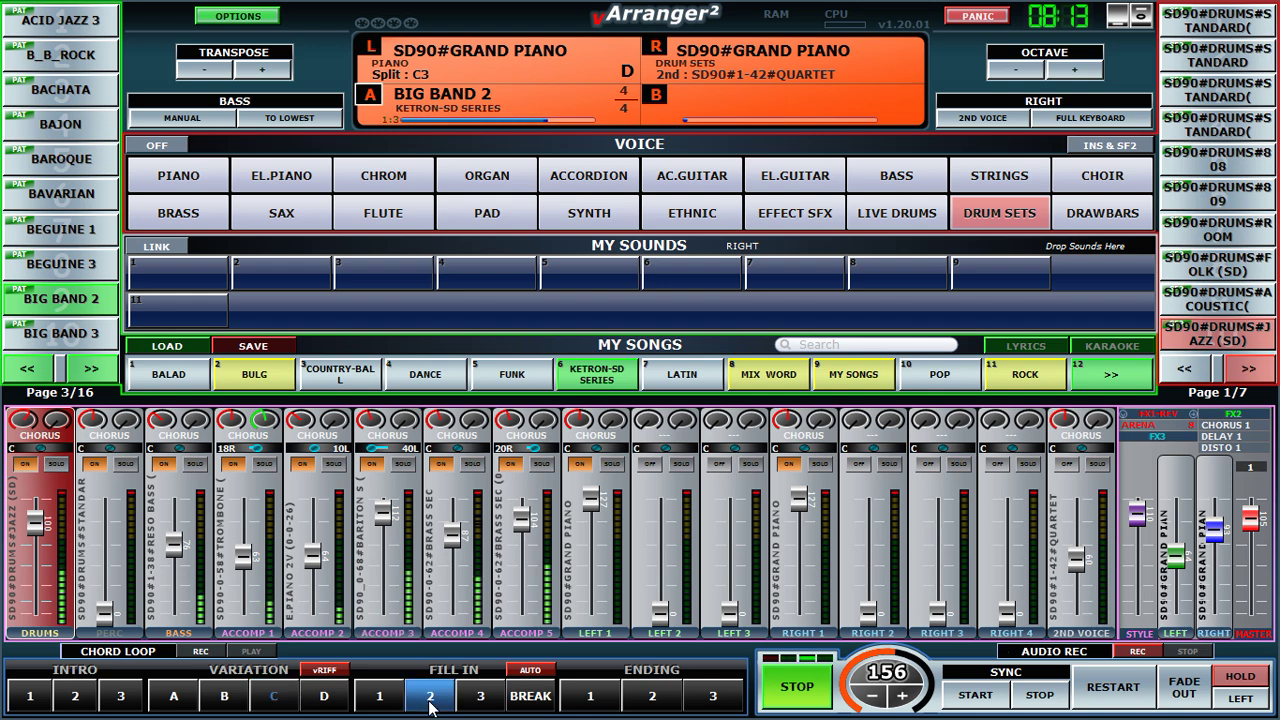
{"action": "left_click", "coordinate": [480, 700]}
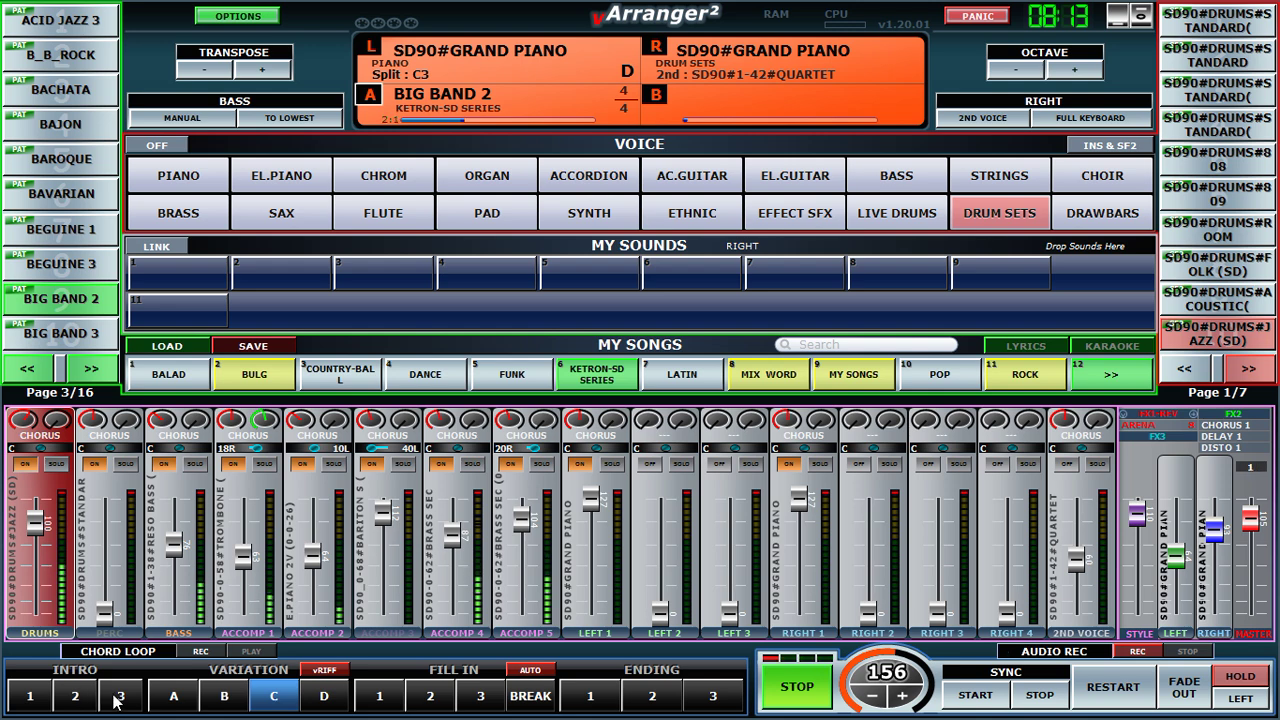
{"action": "left_click", "coordinate": [225, 703]}
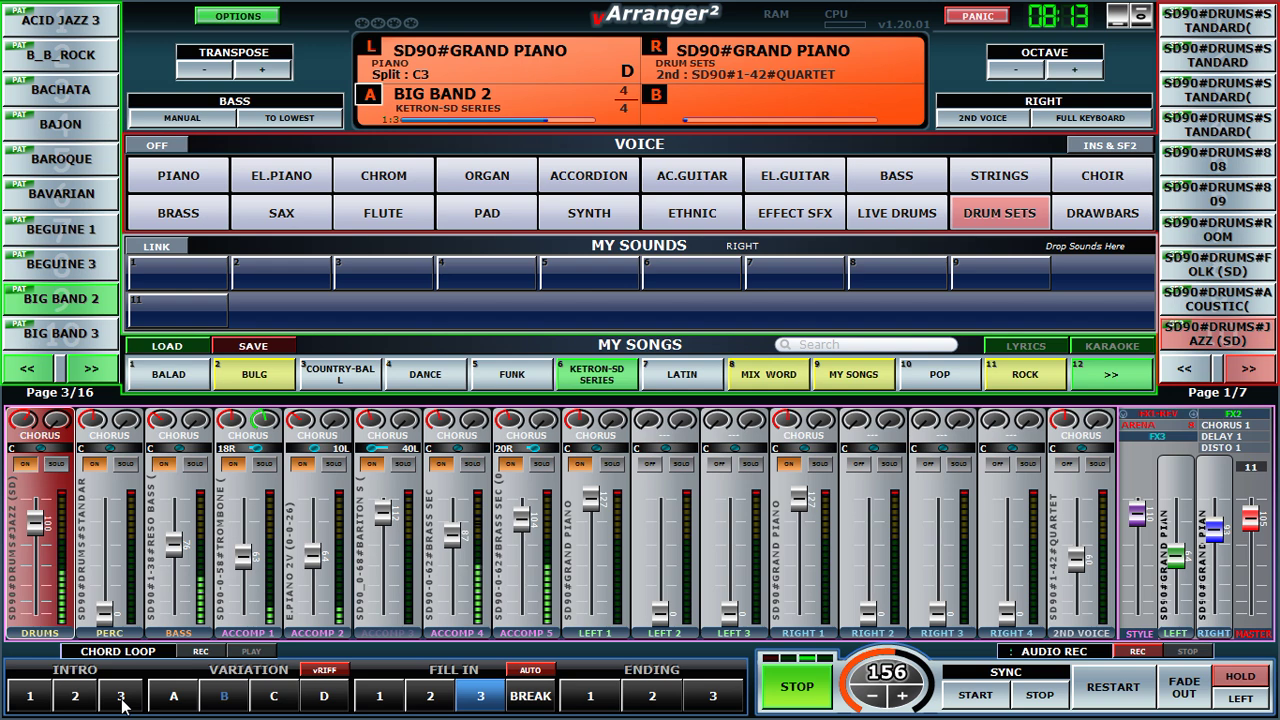
Play Intro 3 and Intro 1 of the Big Band 2 style, and switch to Variation D.
{"action": "left_click", "coordinate": [121, 697]}
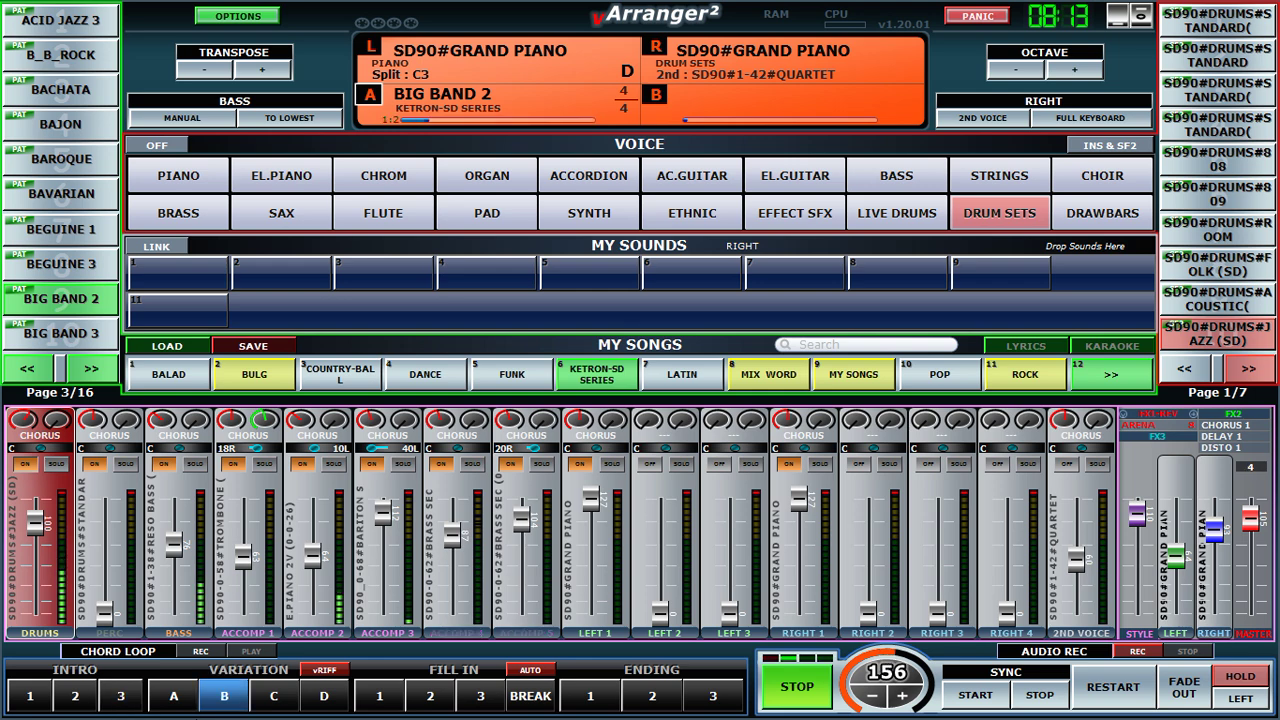
{"action": "left_click", "coordinate": [27, 693]}
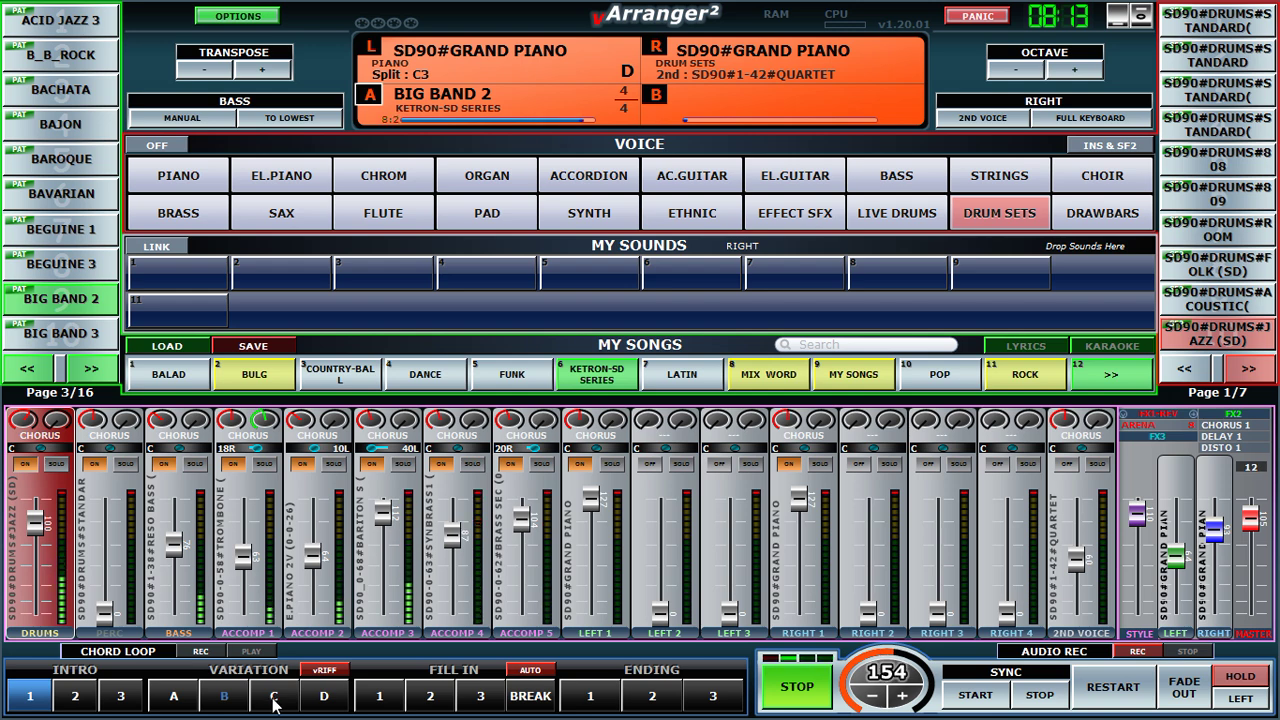
{"action": "left_click", "coordinate": [324, 700]}
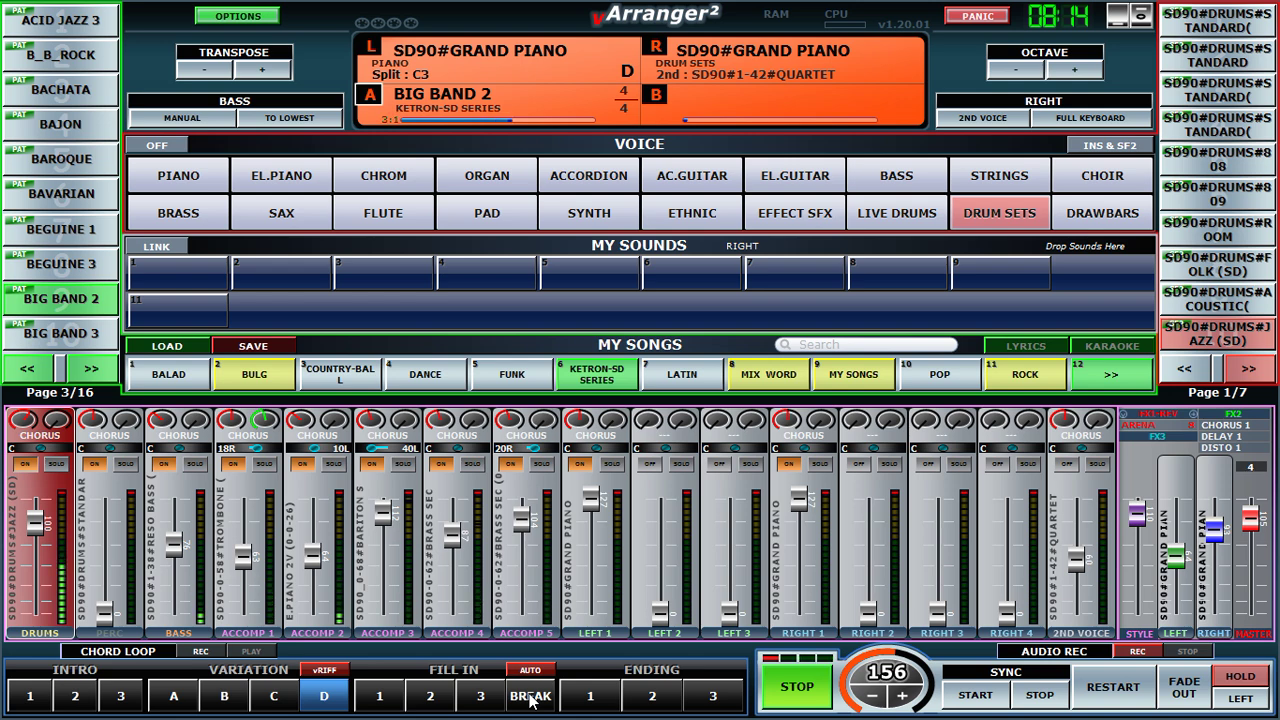
Examine the voices assigned to the Accomp 5, 2, 3 and 4 channels, and solo Accomp 5.
{"action": "left_click", "coordinate": [518, 605]}
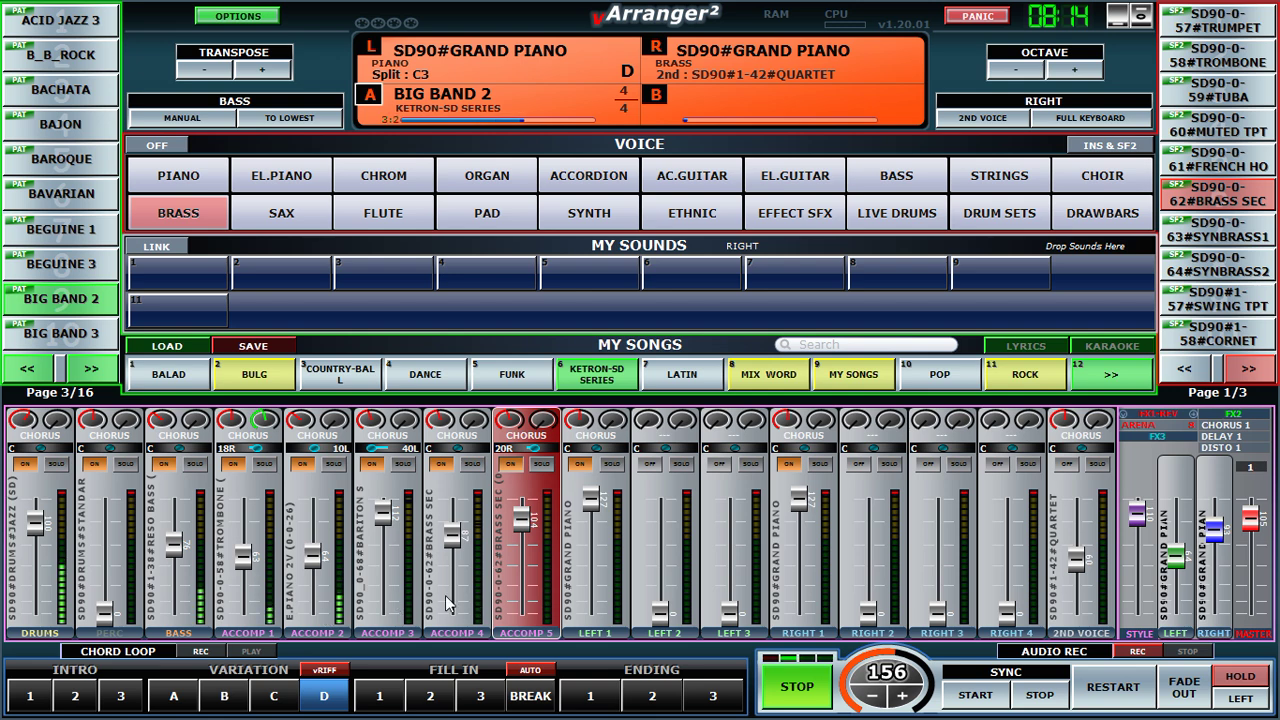
{"action": "left_click", "coordinate": [322, 612]}
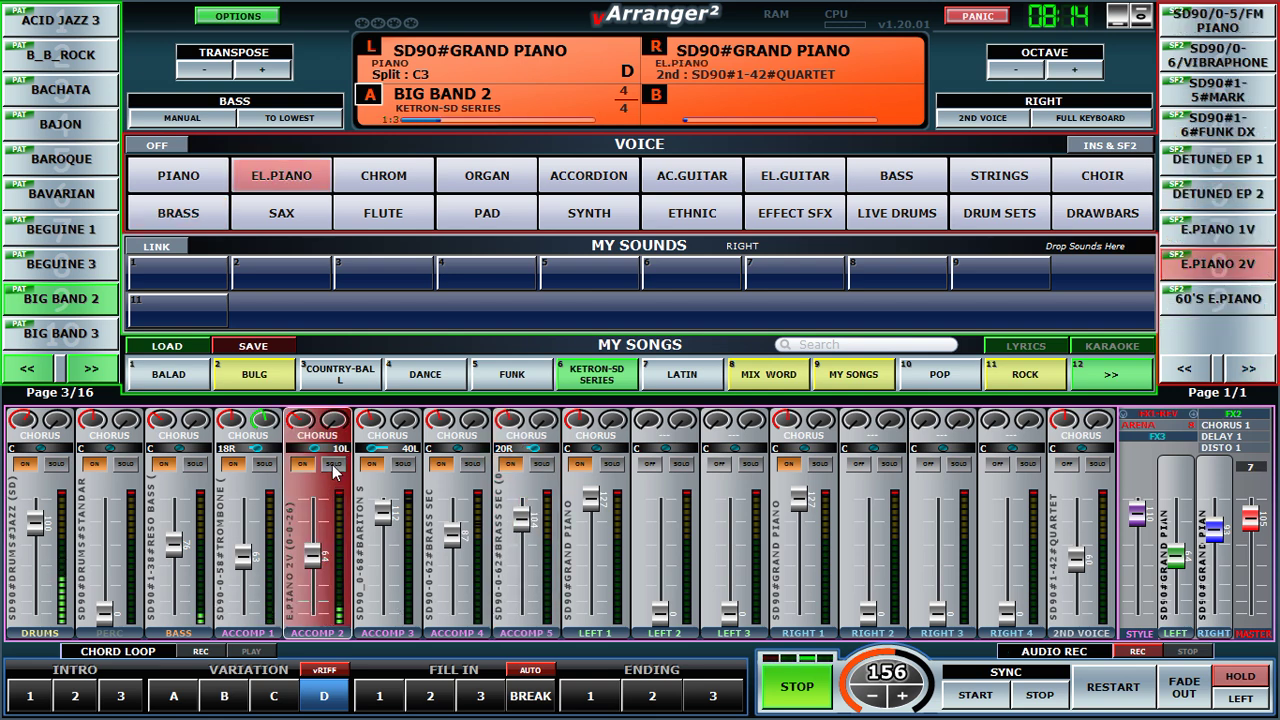
{"action": "left_click", "coordinate": [405, 490]}
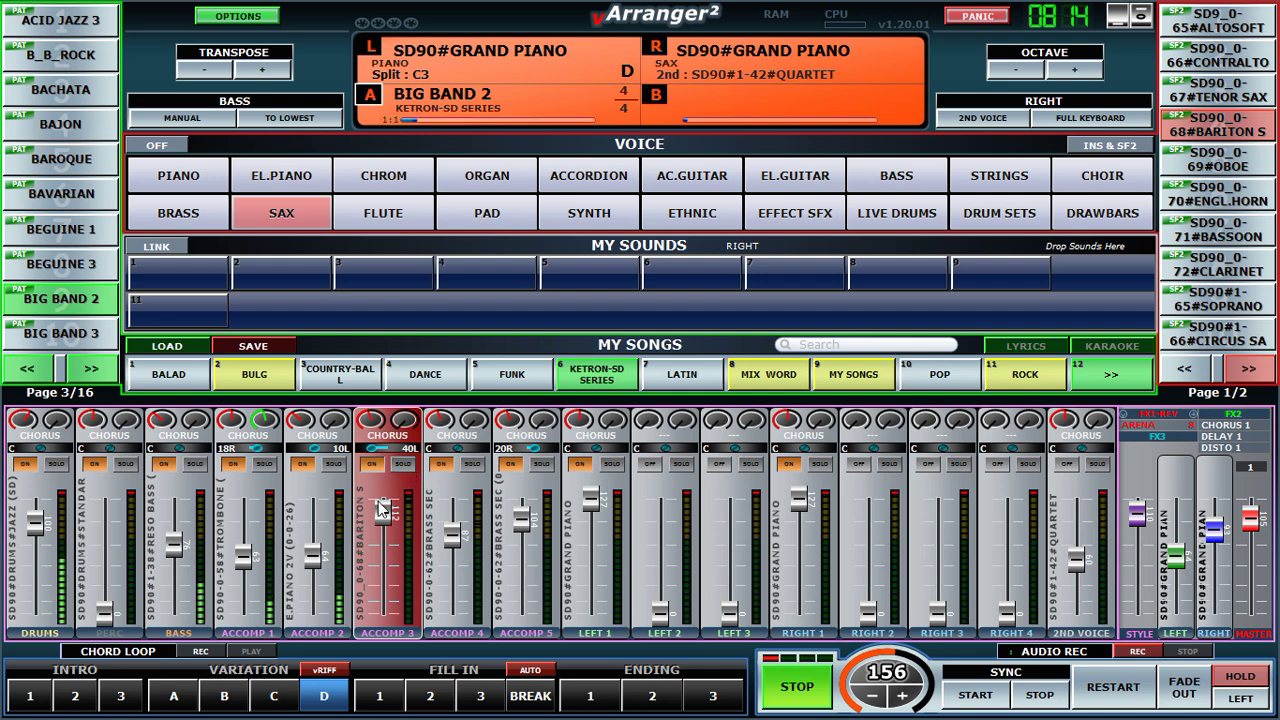
{"action": "left_click", "coordinate": [486, 522]}
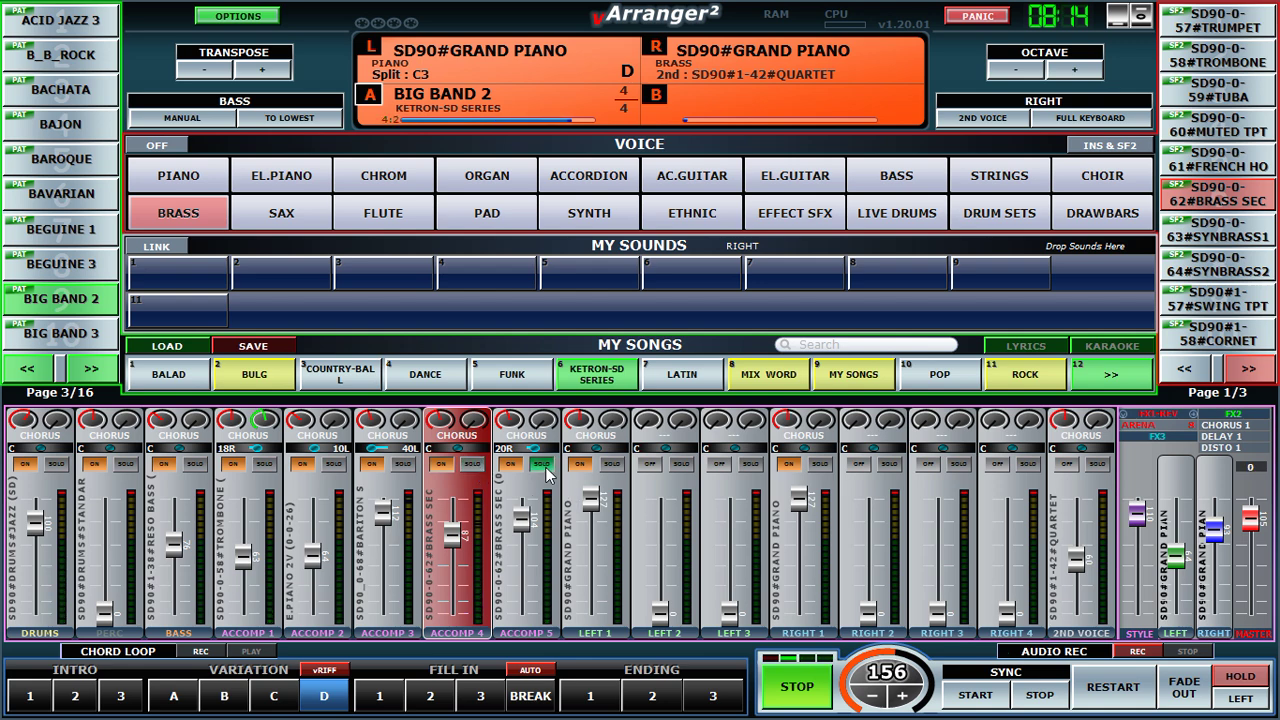
Audition SynBrass1 and SynBrass2 on the Accomp 4 channel, assign Swing Tpt to it, and clear the solos on Accomp 5 and Accomp 1.
{"action": "left_click", "coordinate": [265, 466]}
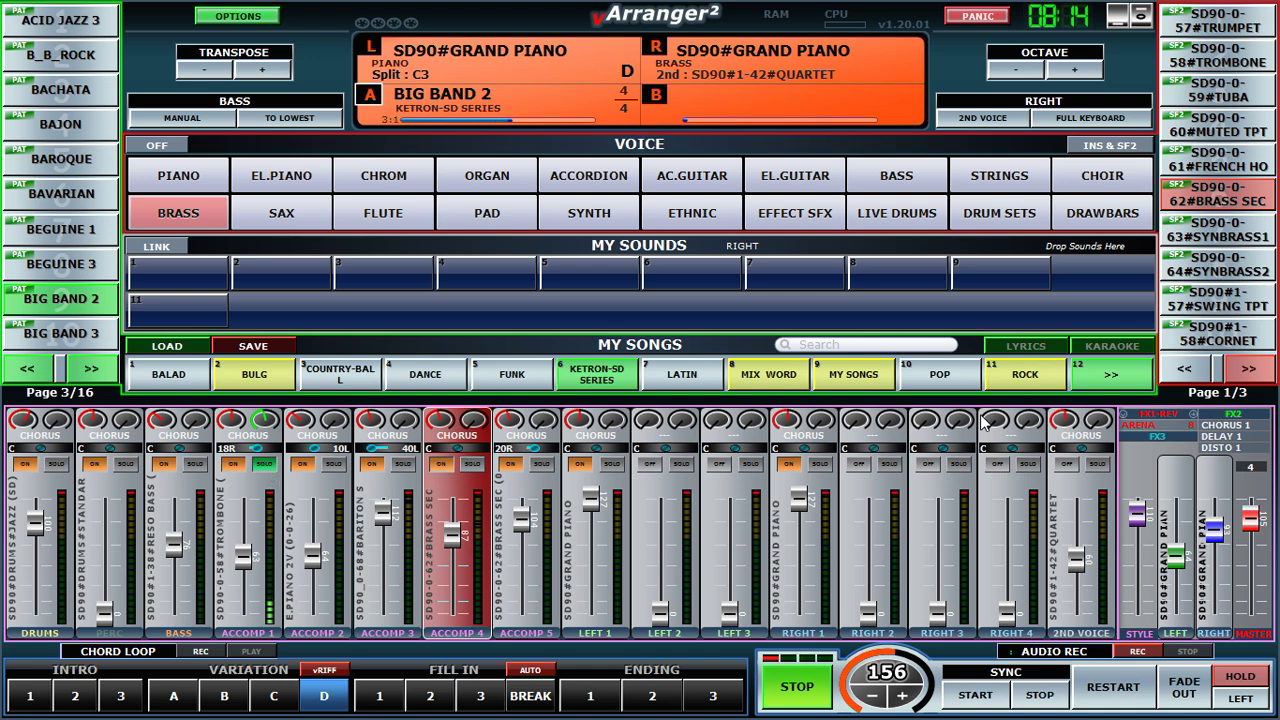
{"action": "left_click", "coordinate": [1204, 236]}
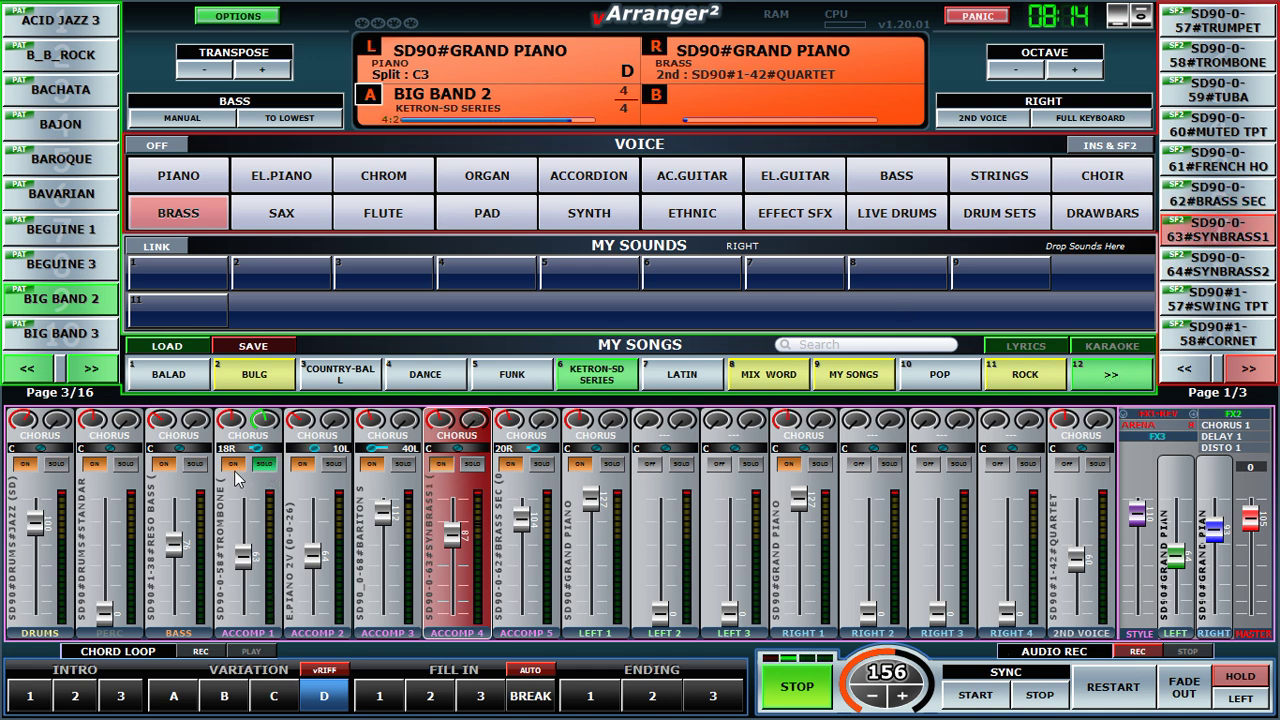
{"action": "left_click", "coordinate": [265, 466]}
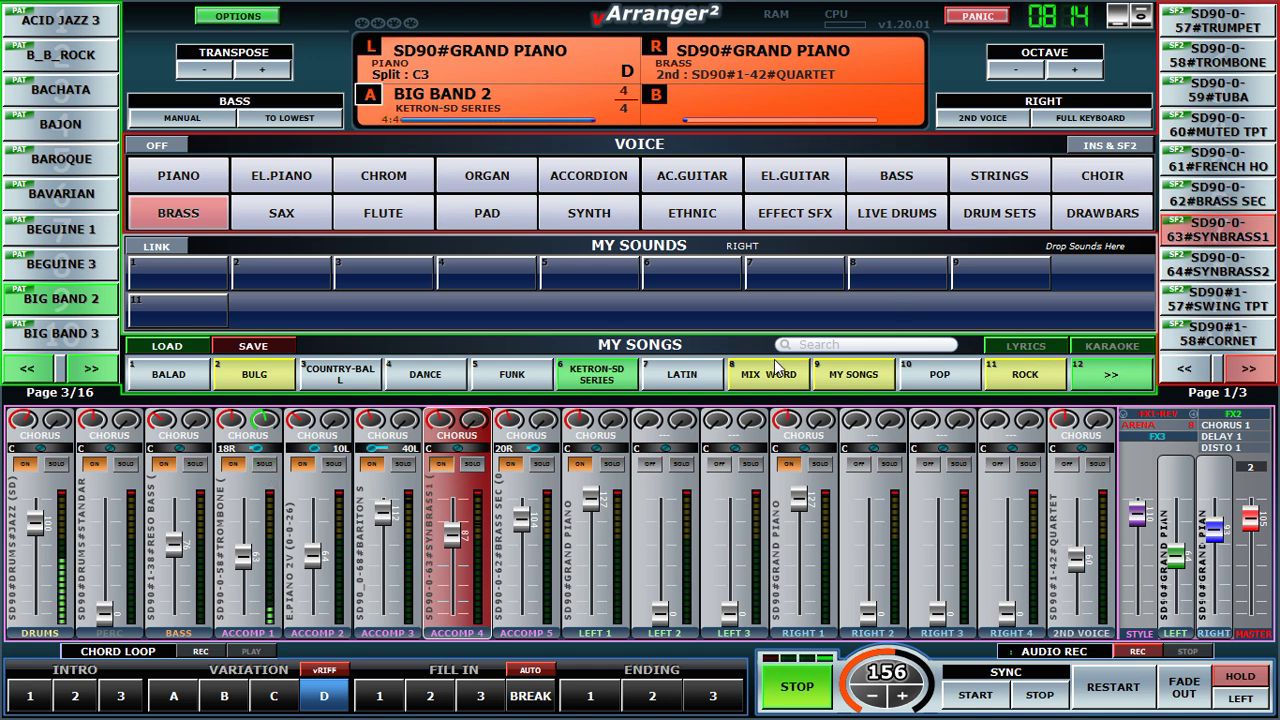
{"action": "left_click", "coordinate": [1222, 272]}
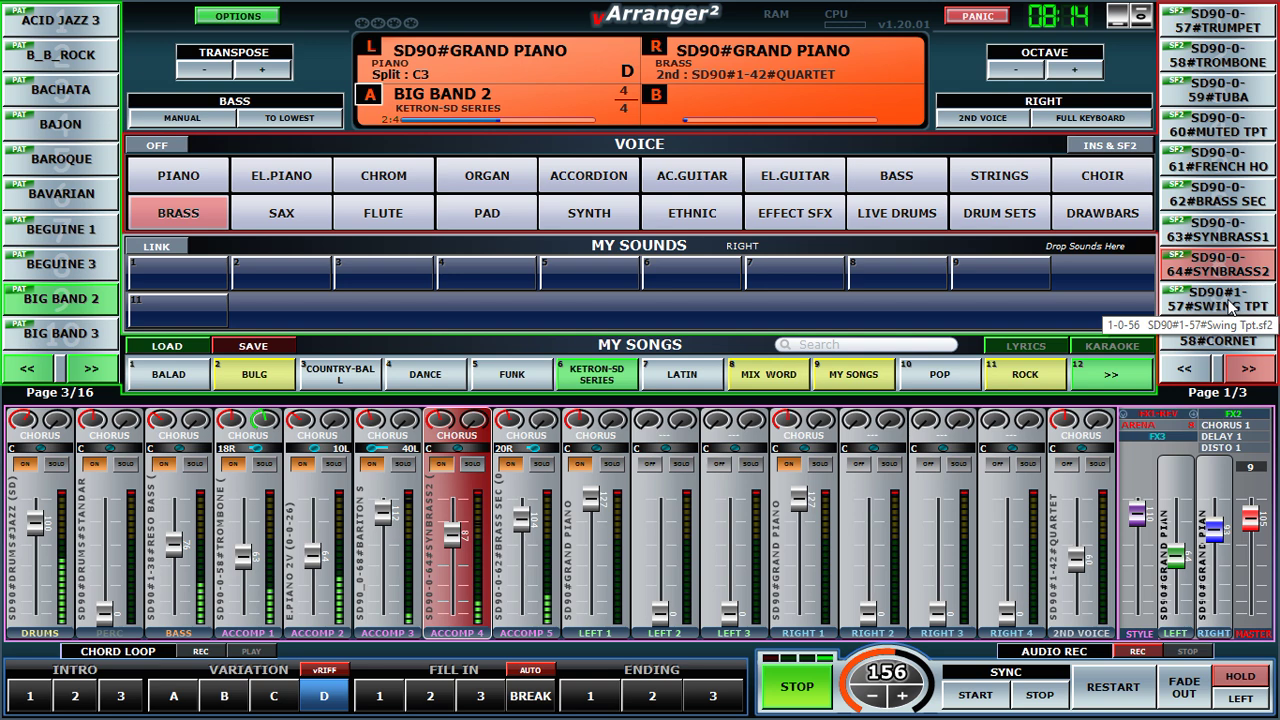
{"action": "left_click", "coordinate": [1222, 300]}
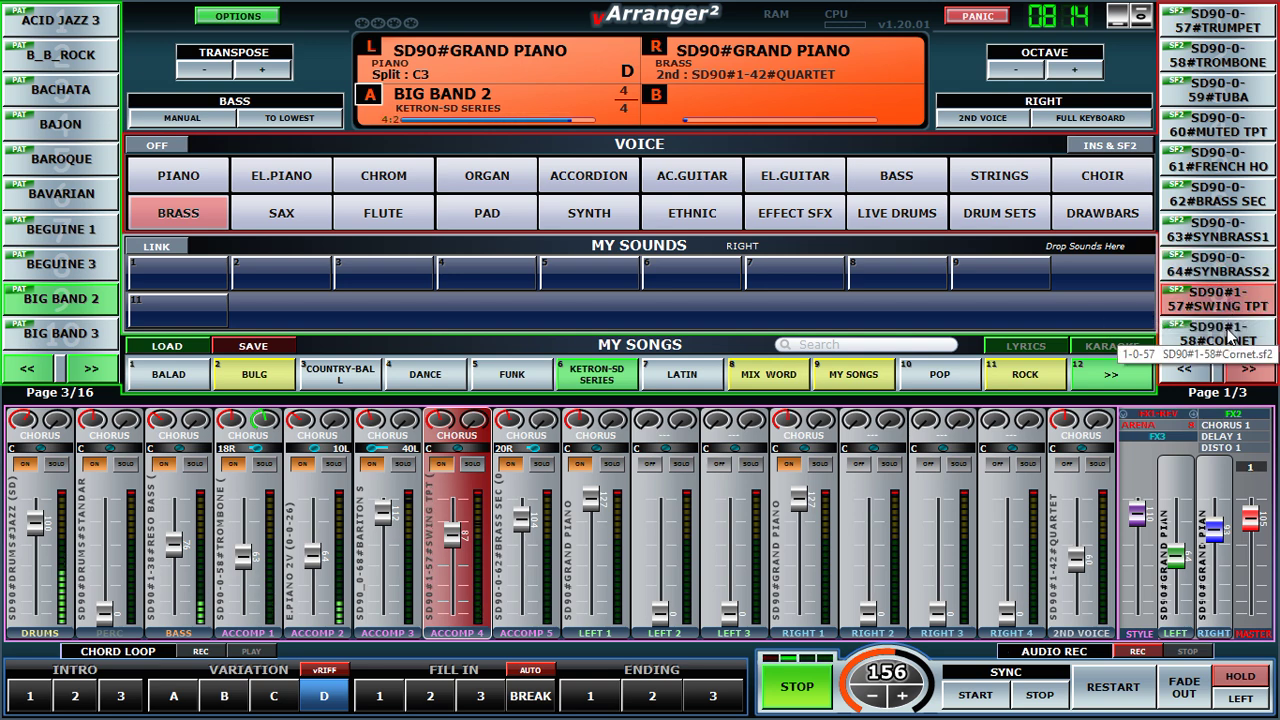
Audition the SD90 voices Tuba, Muted Tpt and French Ho on the Accomp 1 channel.
{"action": "left_click", "coordinate": [248, 633]}
{"action": "left_click", "coordinate": [1222, 97]}
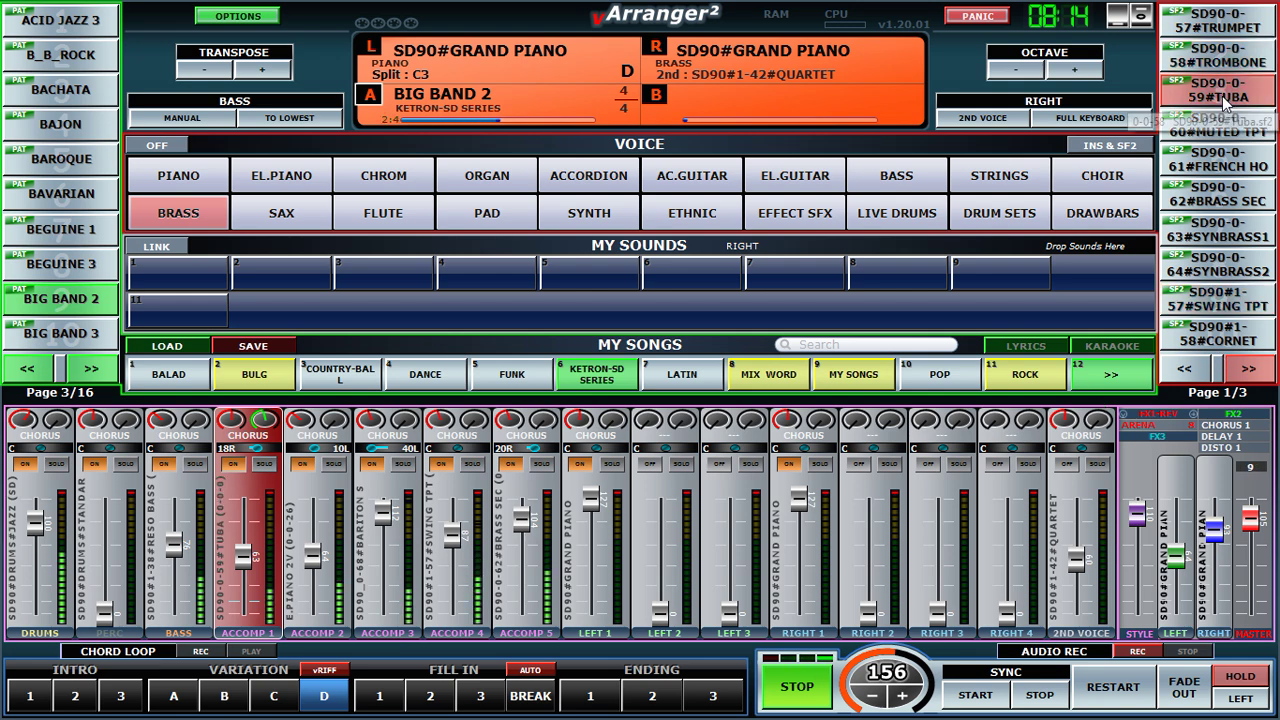
{"action": "left_click", "coordinate": [1228, 126]}
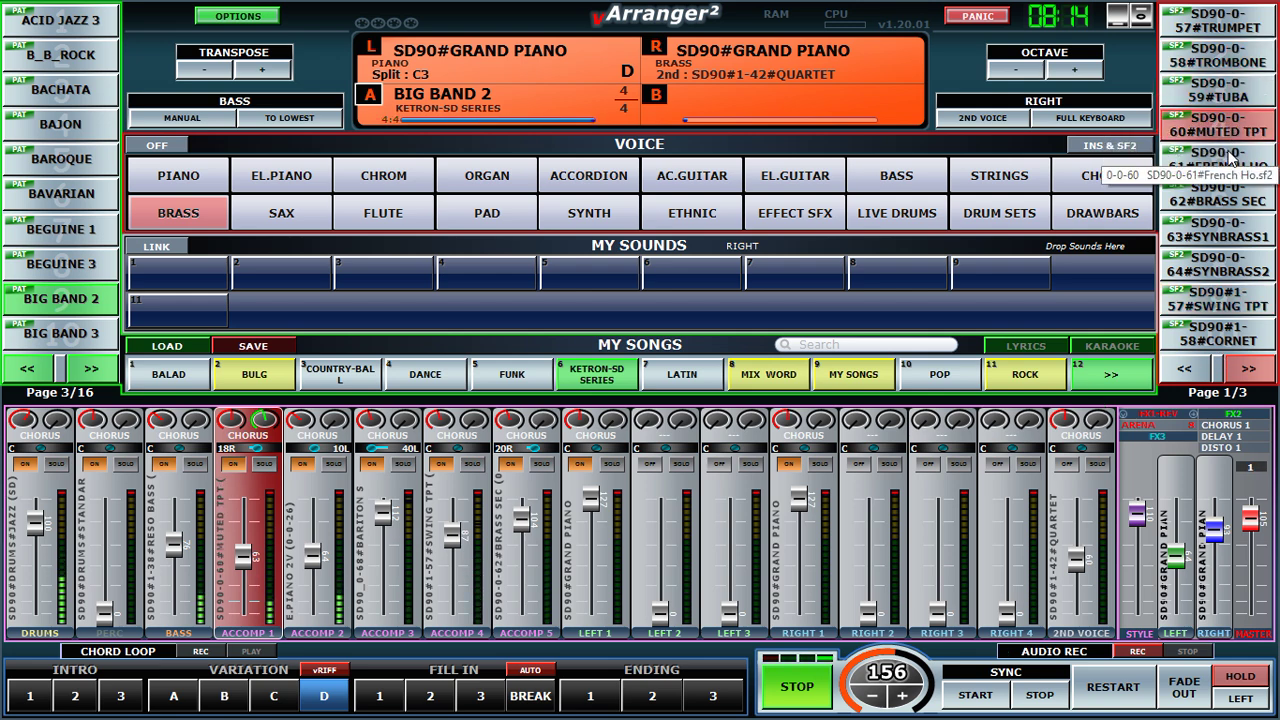
{"action": "left_click", "coordinate": [1230, 157]}
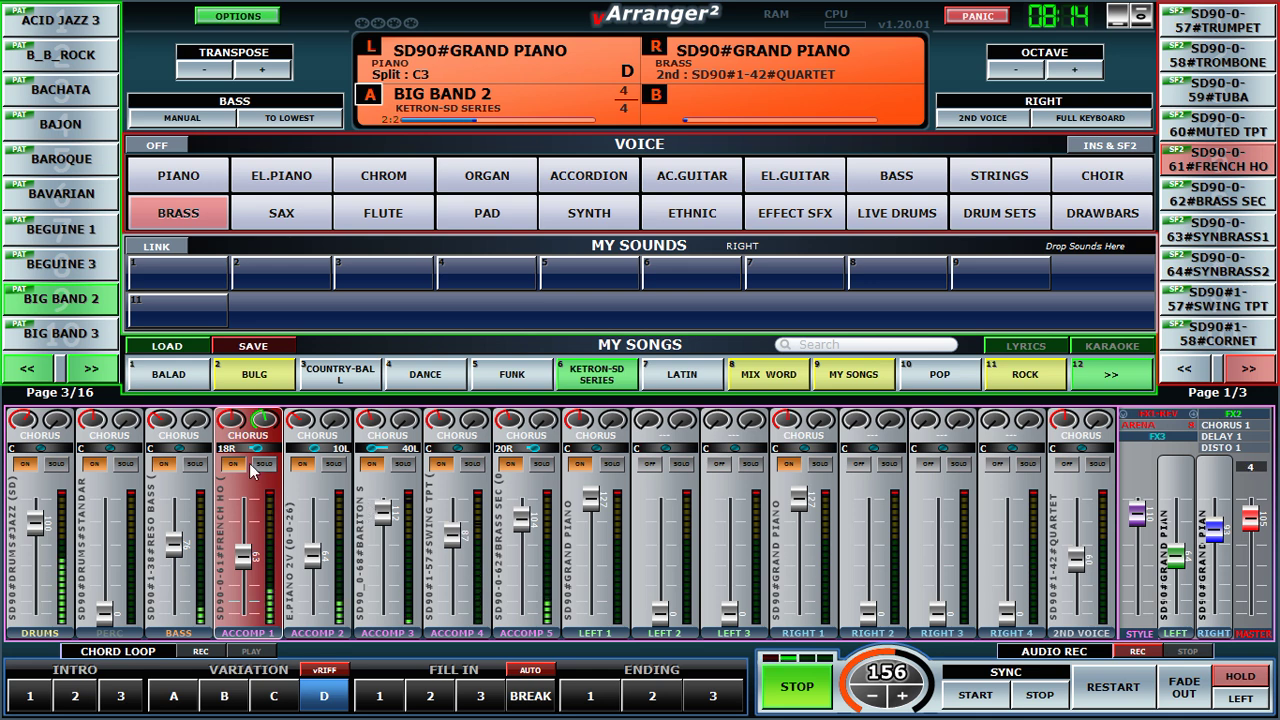
Solo the Bass, Drums and Accomp 1 channels and audition the Brass Sec voice on Accomp 1.
{"action": "left_click", "coordinate": [200, 468]}
{"action": "left_click", "coordinate": [58, 465]}
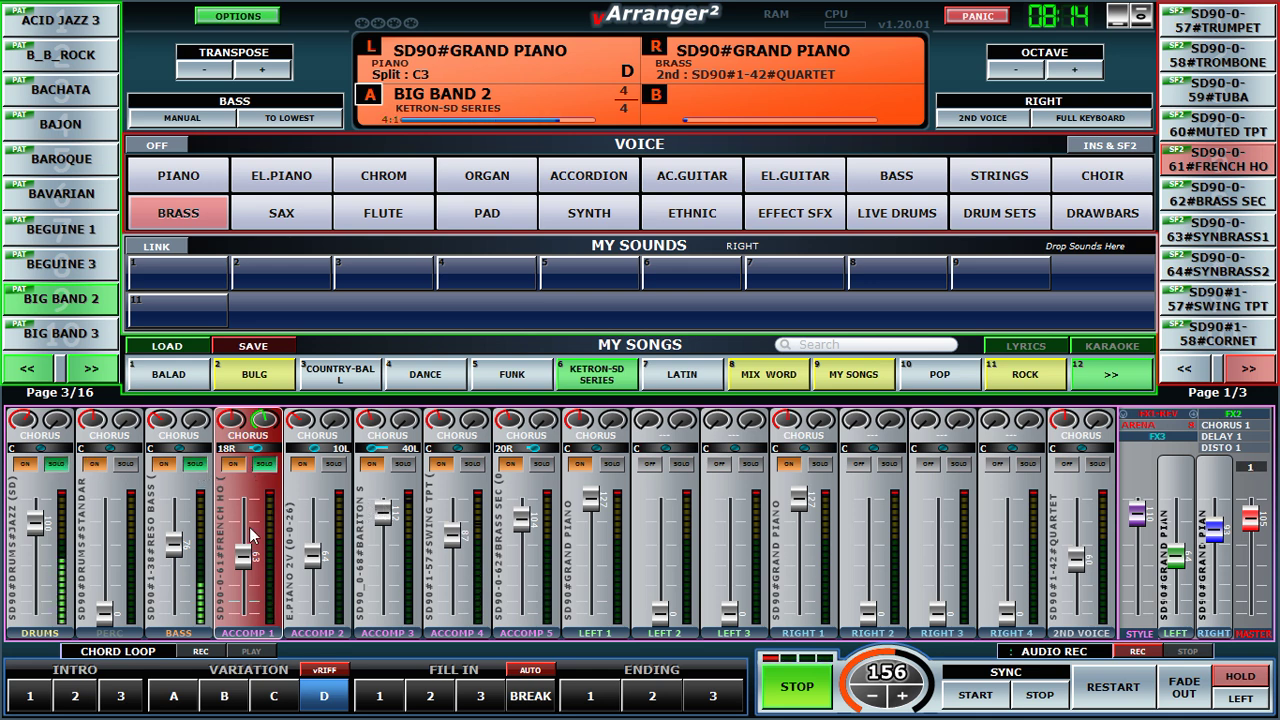
{"action": "left_click", "coordinate": [1226, 200]}
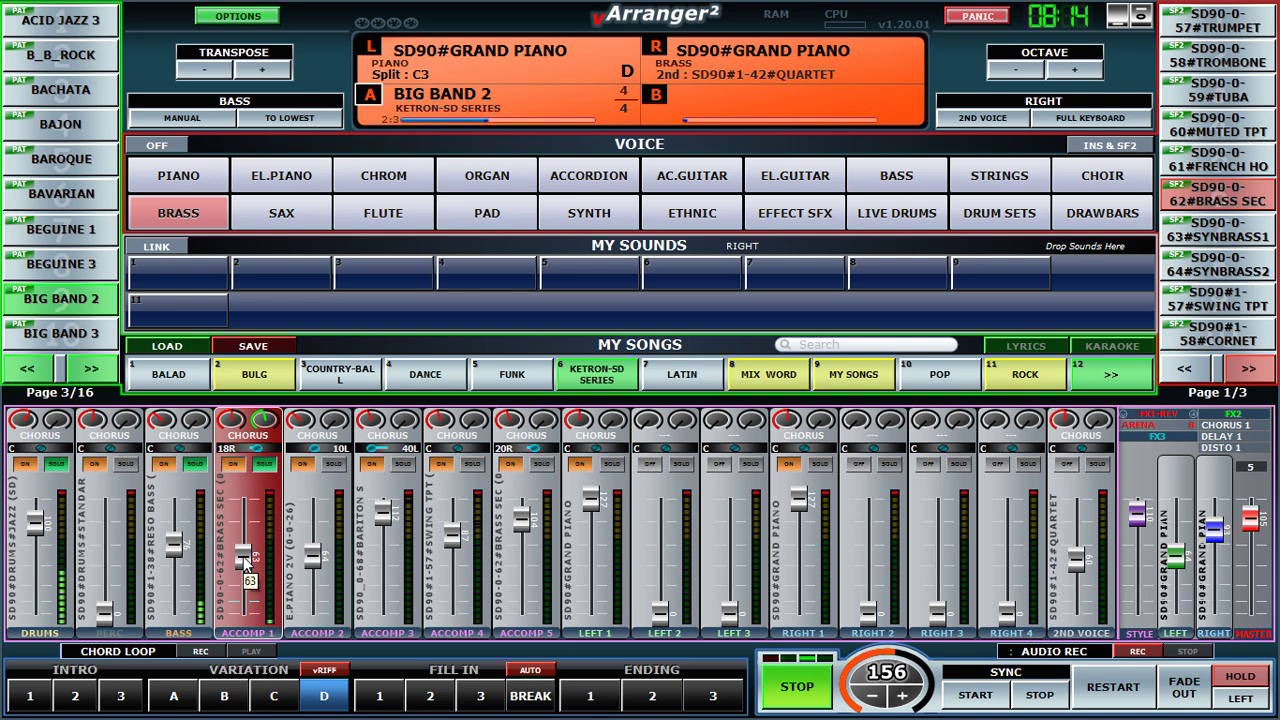
Audition SynBrass1, SynBrass2 and Swing Tpt on Accomp 1 and set the channel's volume to 69.
{"action": "left_click", "coordinate": [1245, 236]}
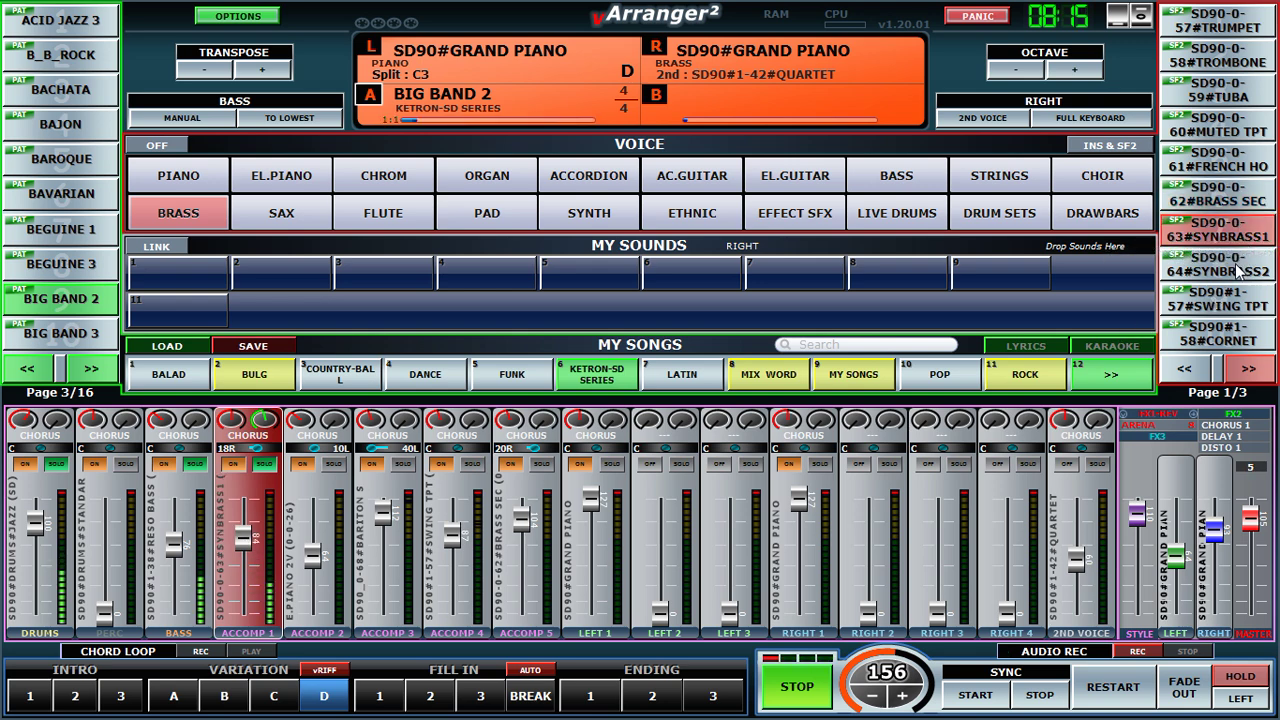
{"action": "left_click", "coordinate": [1238, 268]}
{"action": "left_click", "coordinate": [1225, 300]}
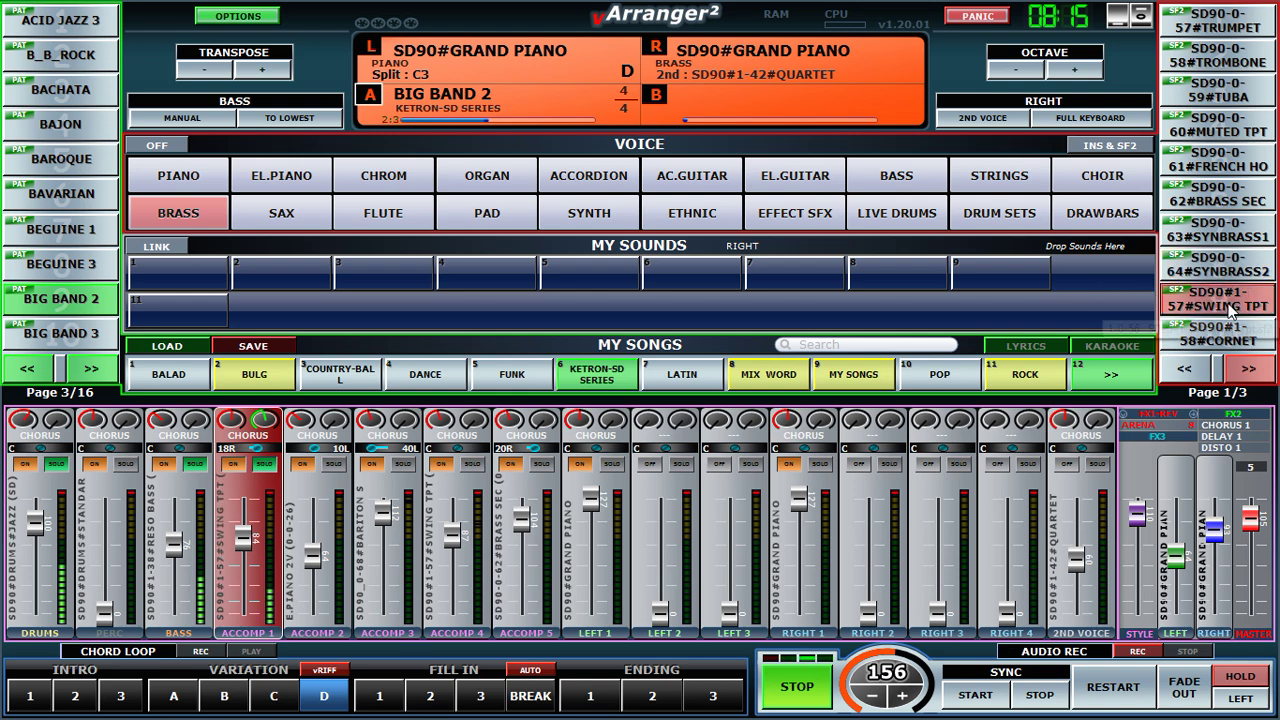
{"action": "left_click_drag", "start_coordinate": [244, 539], "coordinate": [245, 553]}
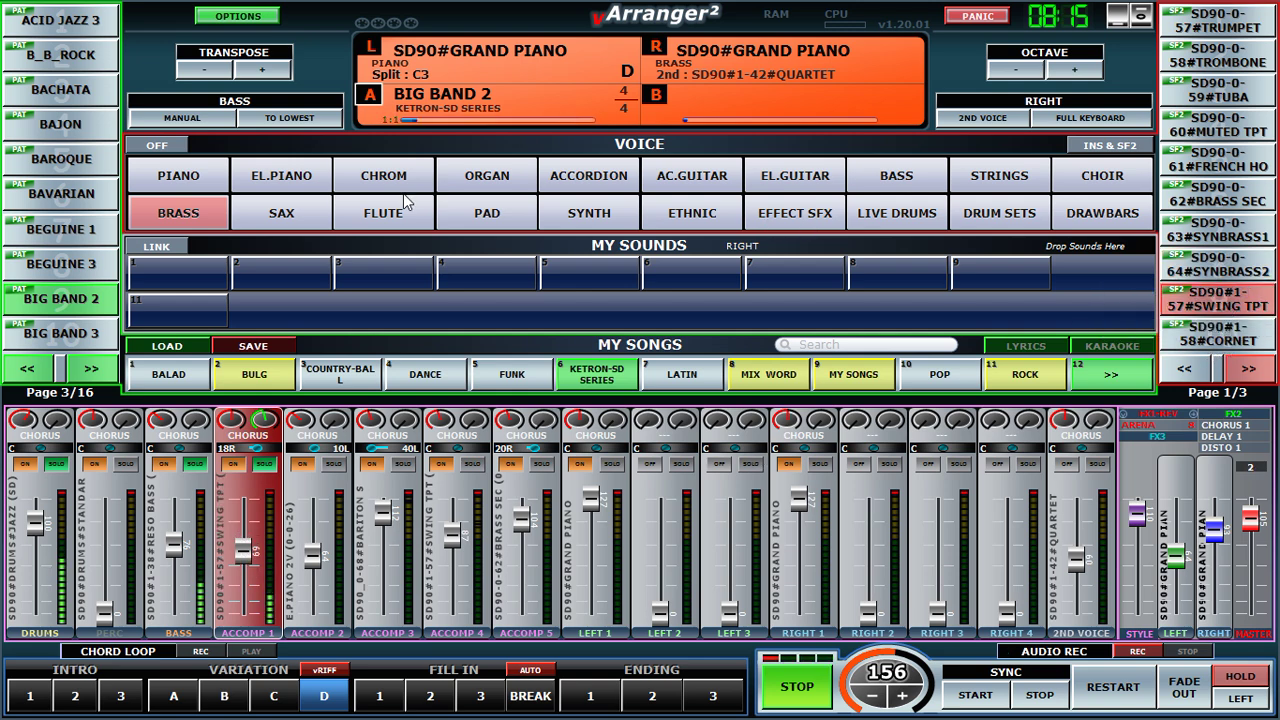
Audition Cornet, Euphonium, Miles Tpt and Flughorn on Accomp 1, and assign the SD90#1-62#Stereo Br voice.
{"action": "left_click", "coordinate": [1238, 337]}
{"action": "left_click", "coordinate": [1250, 369]}
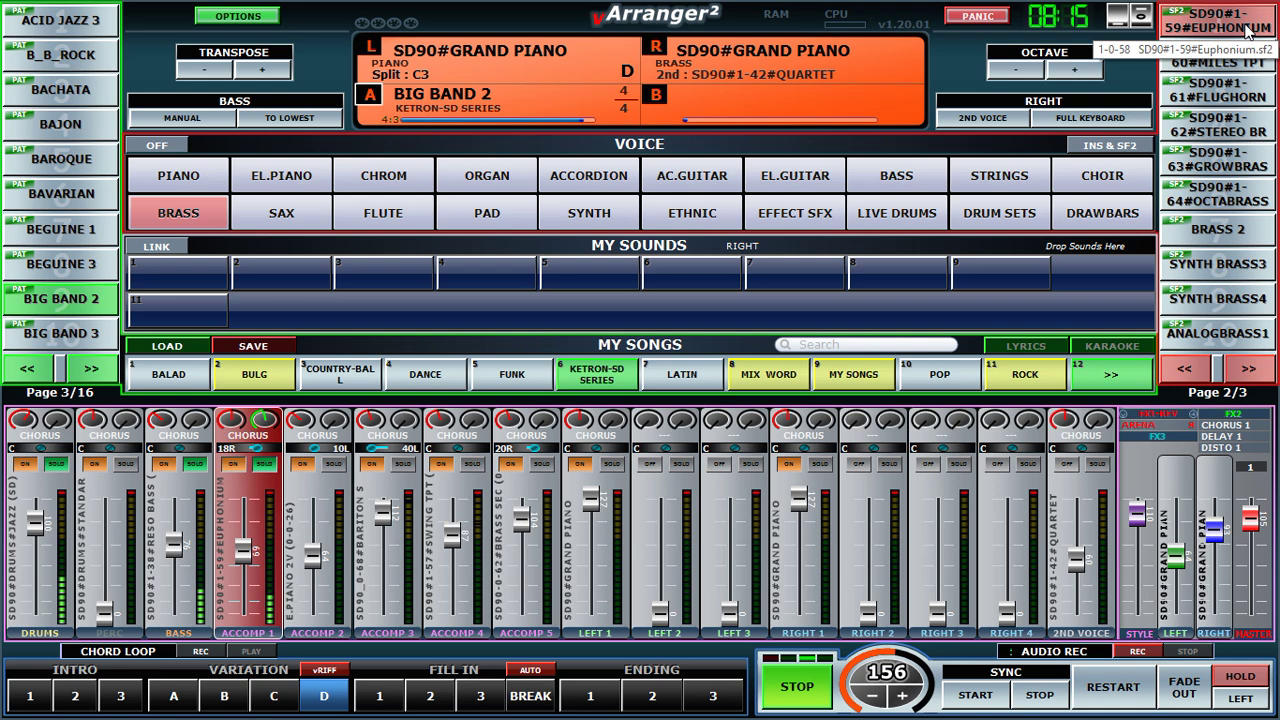
{"action": "left_click", "coordinate": [1236, 68]}
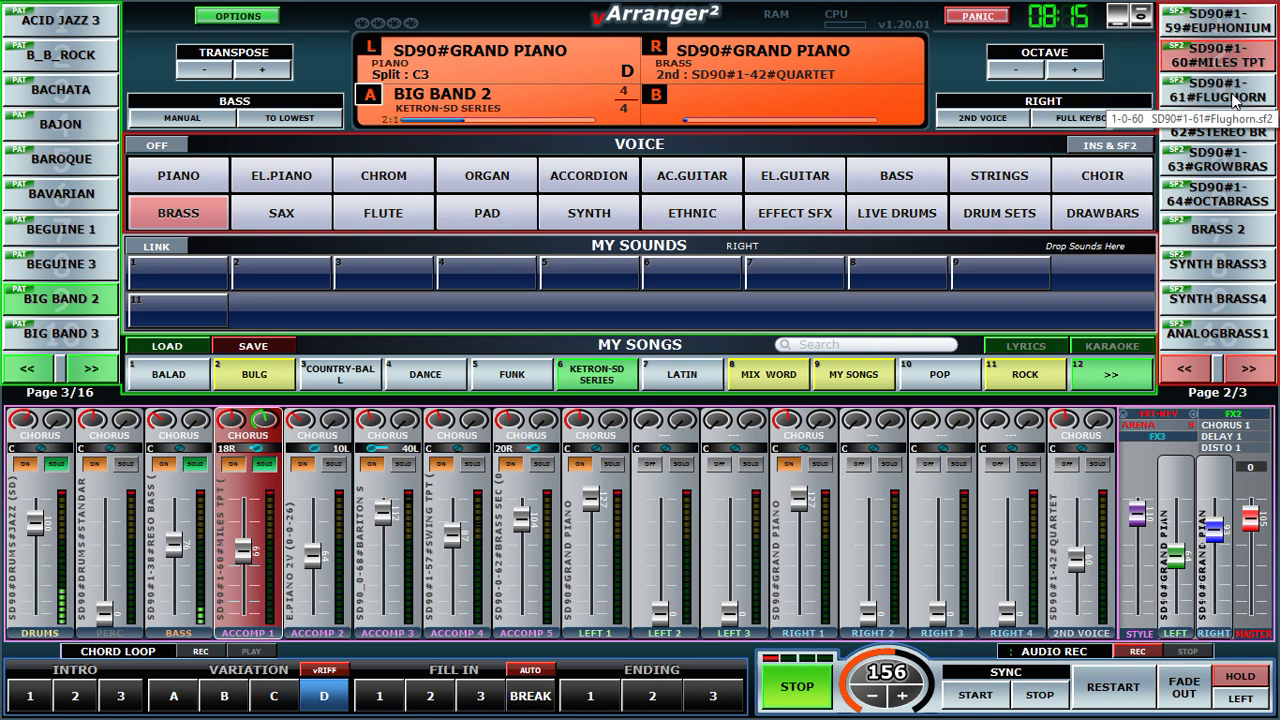
{"action": "left_click", "coordinate": [1236, 92]}
{"action": "left_click", "coordinate": [1236, 139]}
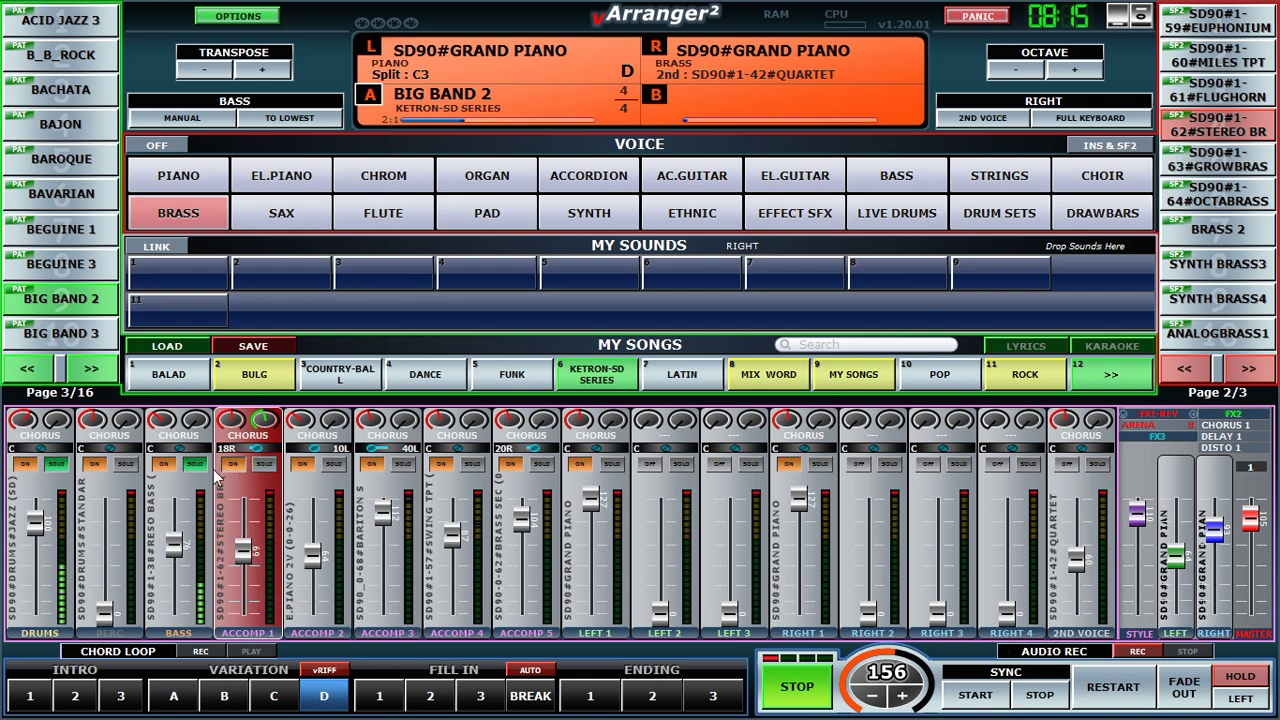
Clear the remaining channel solos and play Fill In 3 followed by Ending 1.
{"action": "left_click", "coordinate": [57, 463]}
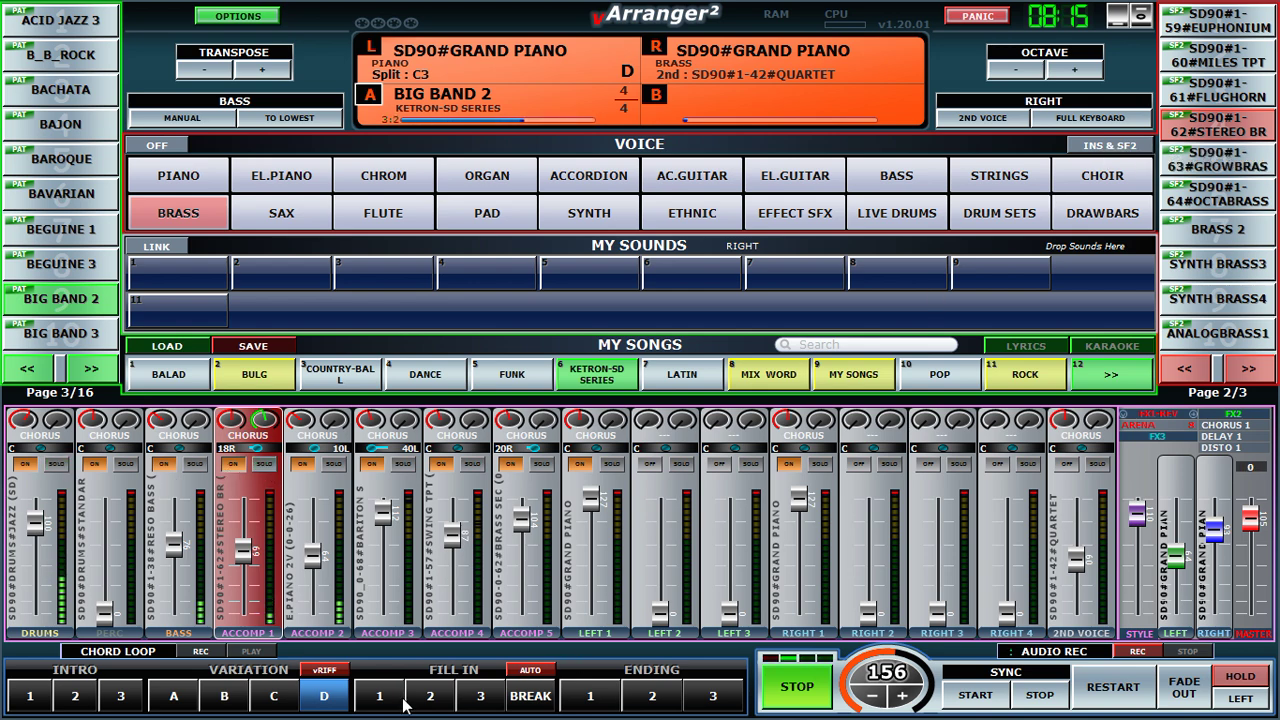
{"action": "left_click", "coordinate": [480, 696]}
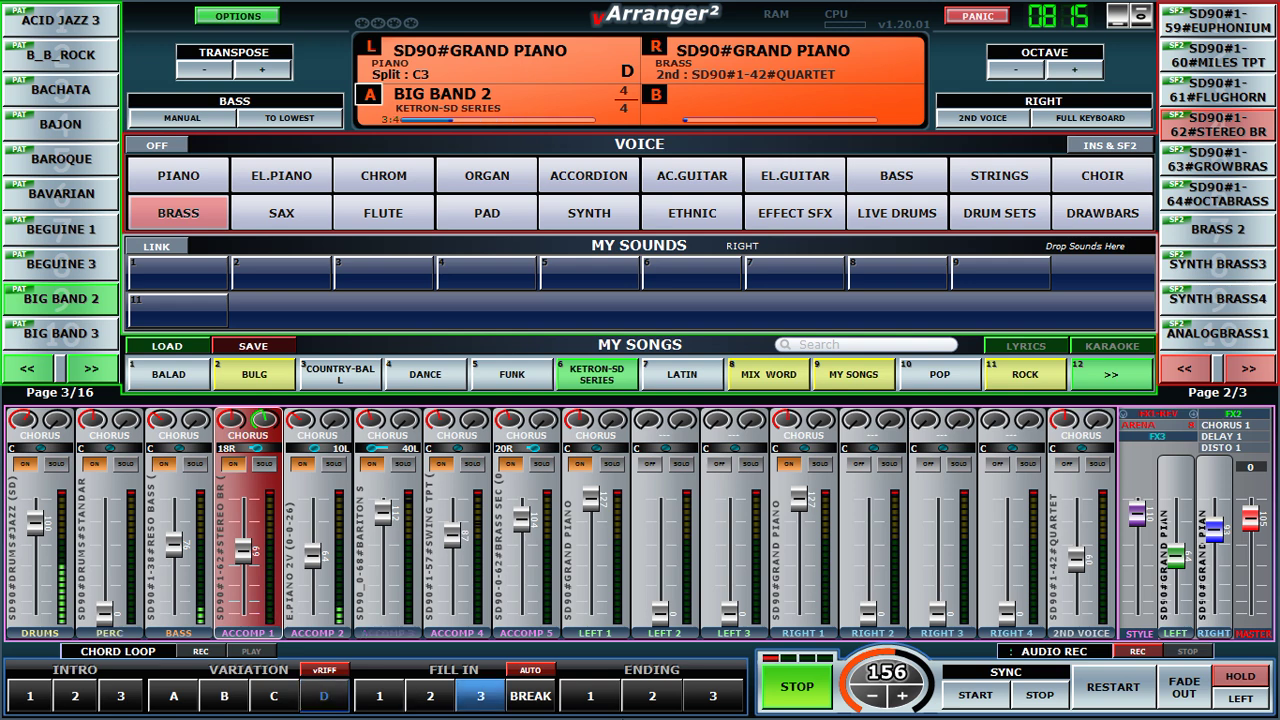
{"action": "left_click", "coordinate": [598, 702]}
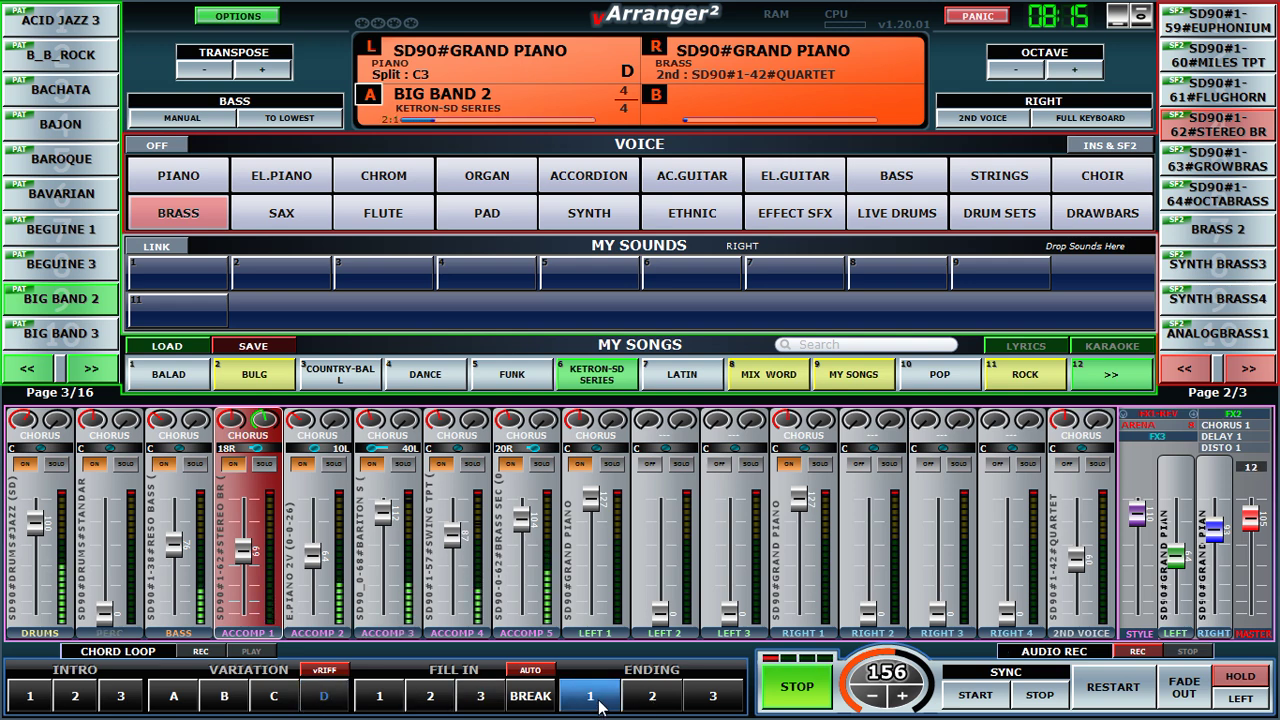